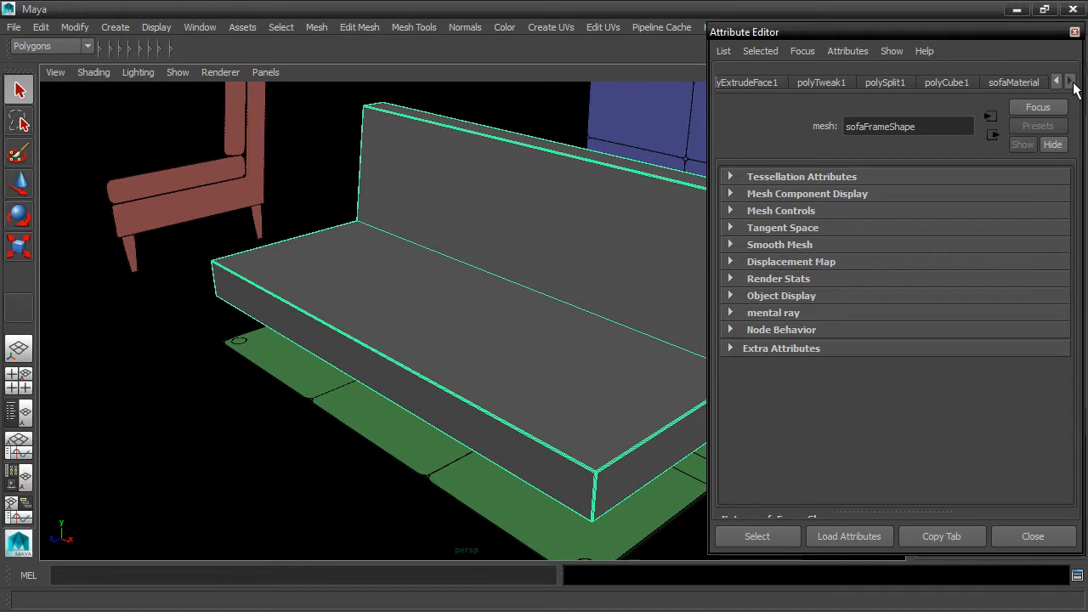
Map a File texture using blue_raspberry_stripes.jpg from the project's sourceimages folder to the color of sofaMaterial
click(996, 81)
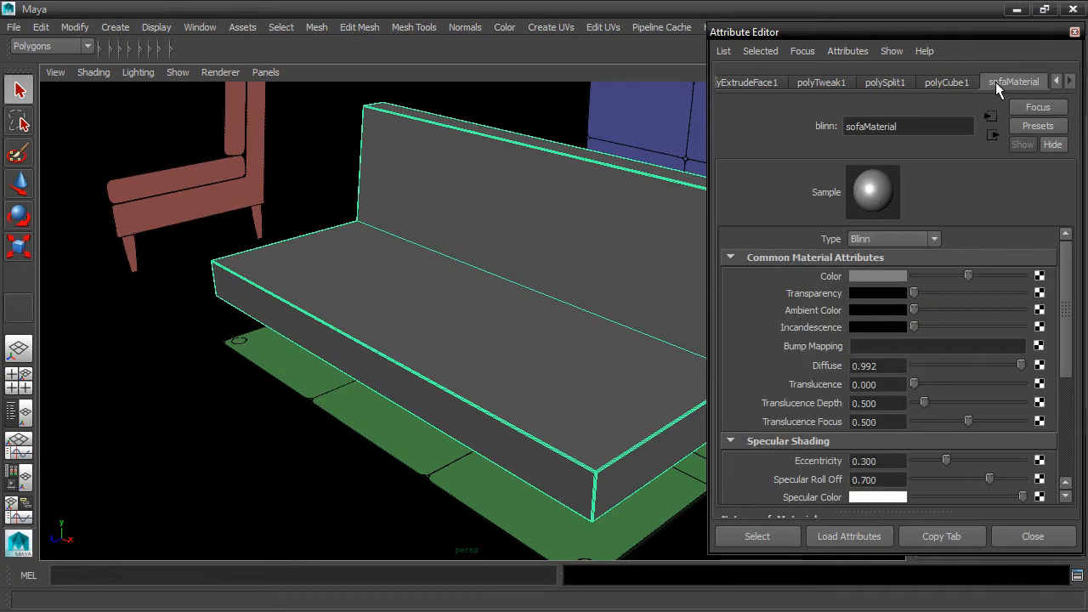
click(1040, 278)
drag(609, 223, 620, 10)
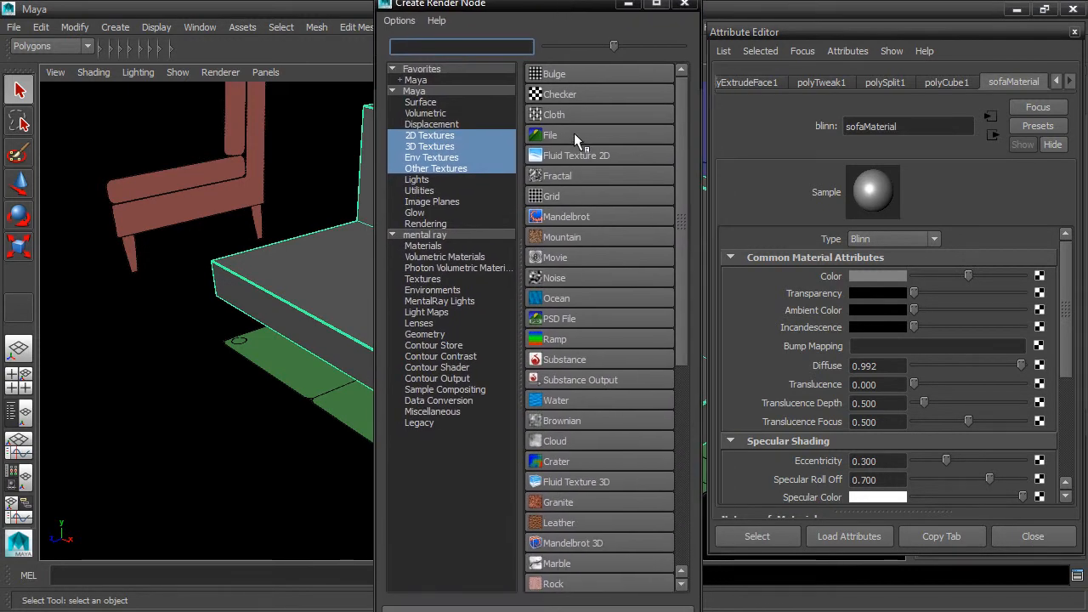
click(575, 134)
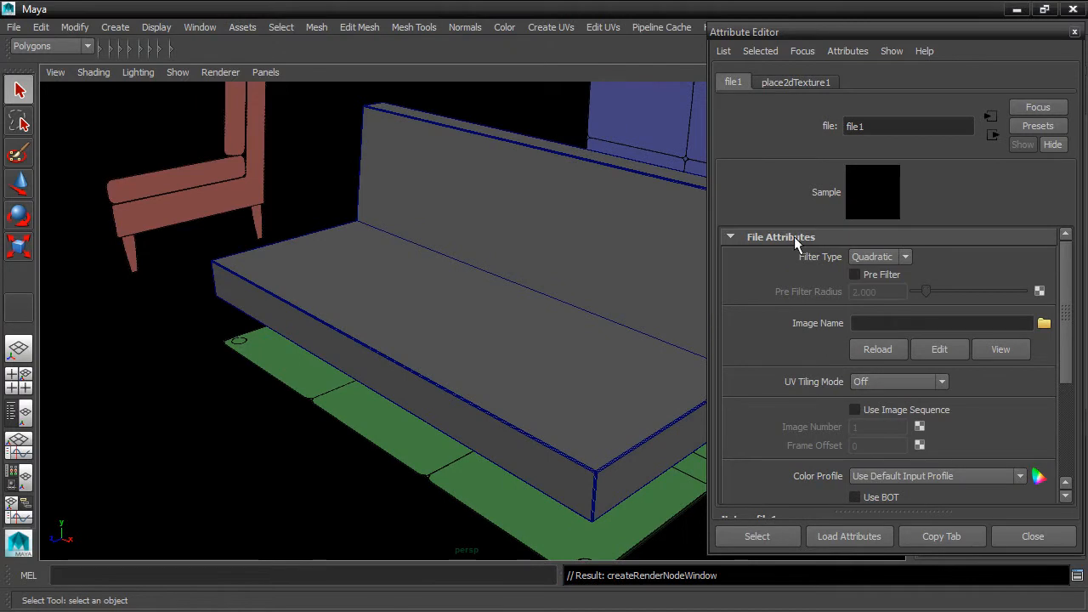
click(1045, 327)
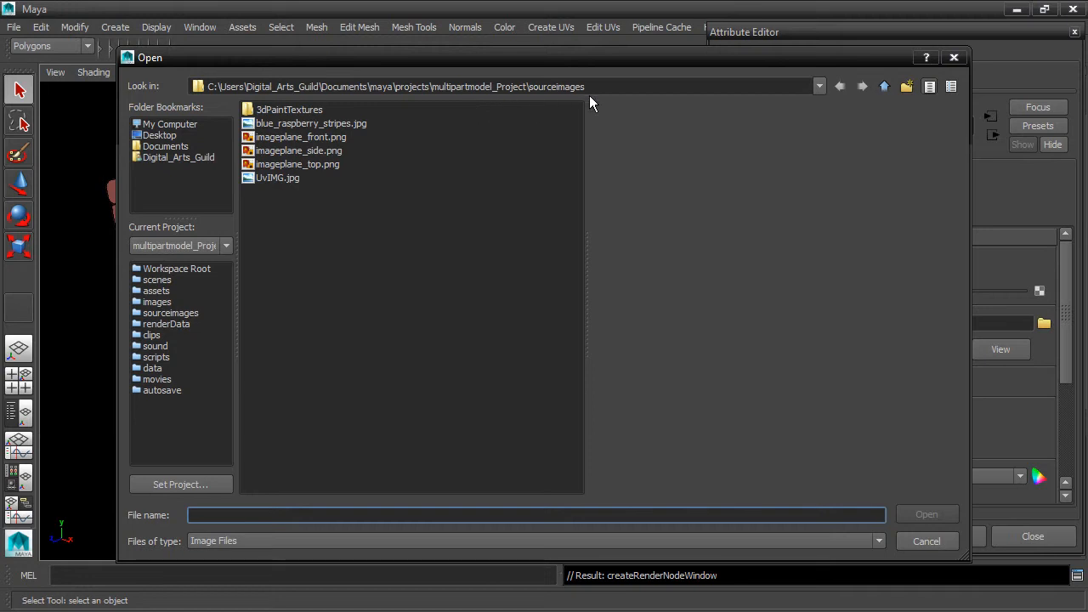
click(252, 125)
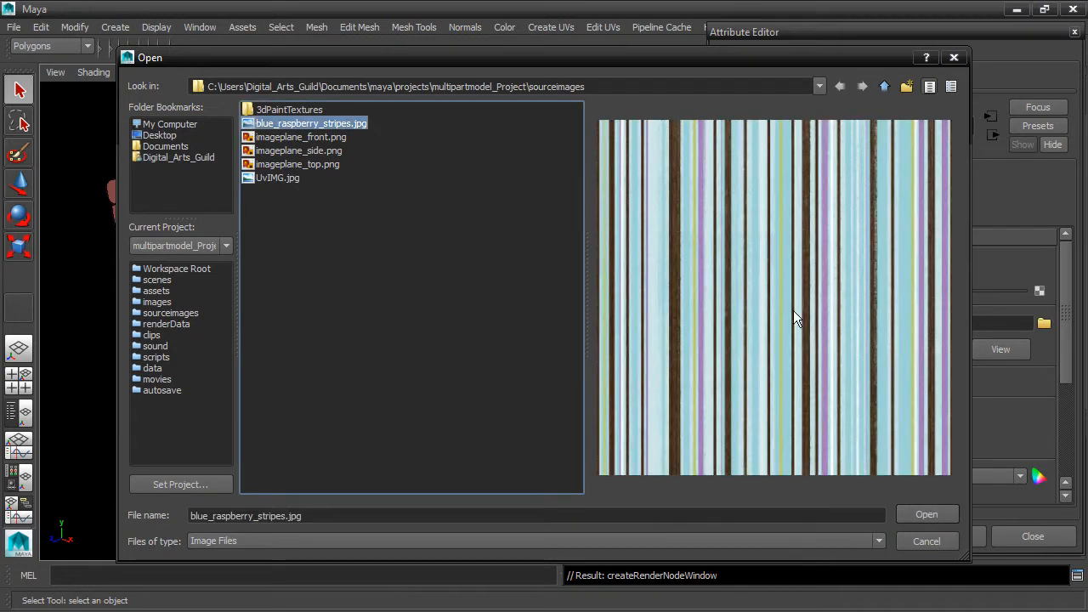
click(923, 514)
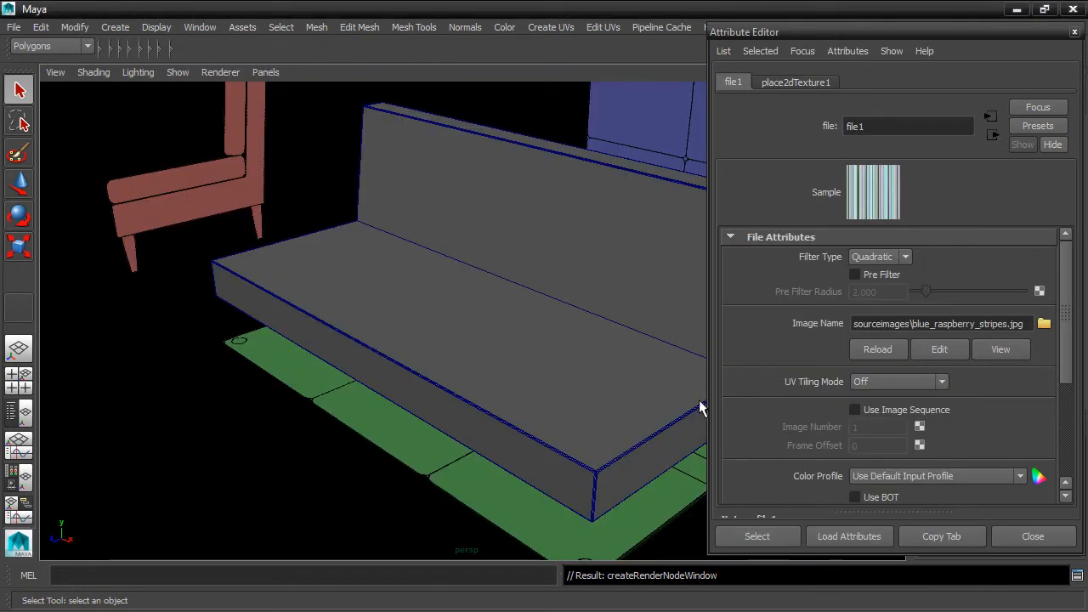
Display textures in the perspective view, inspect the striped sofa frame, and close the Attribute Editor
click(332, 169)
key(6)
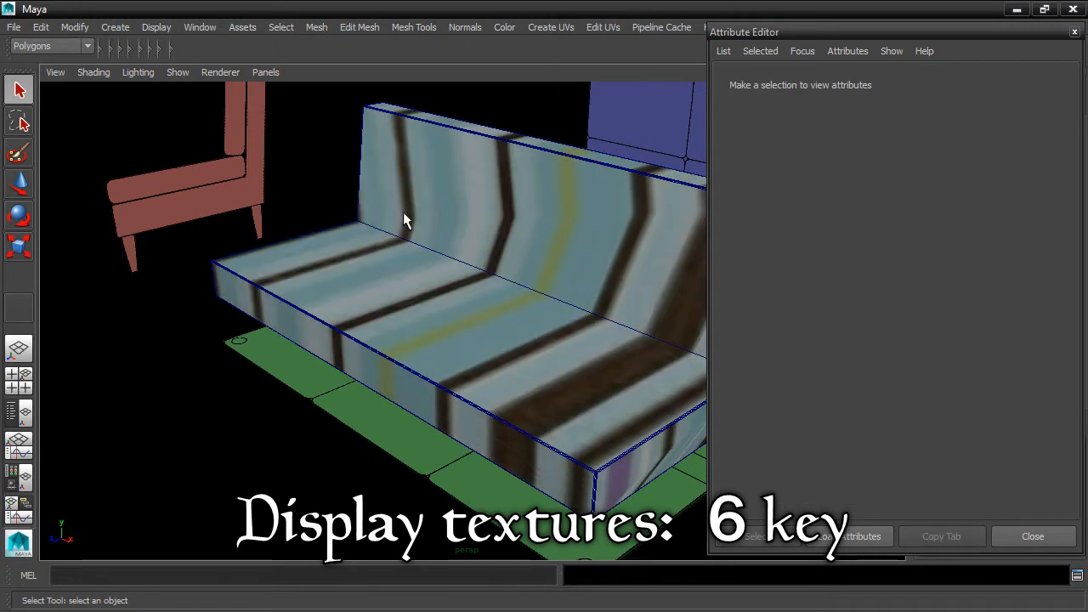
alt+drag(414, 218, 489, 328)
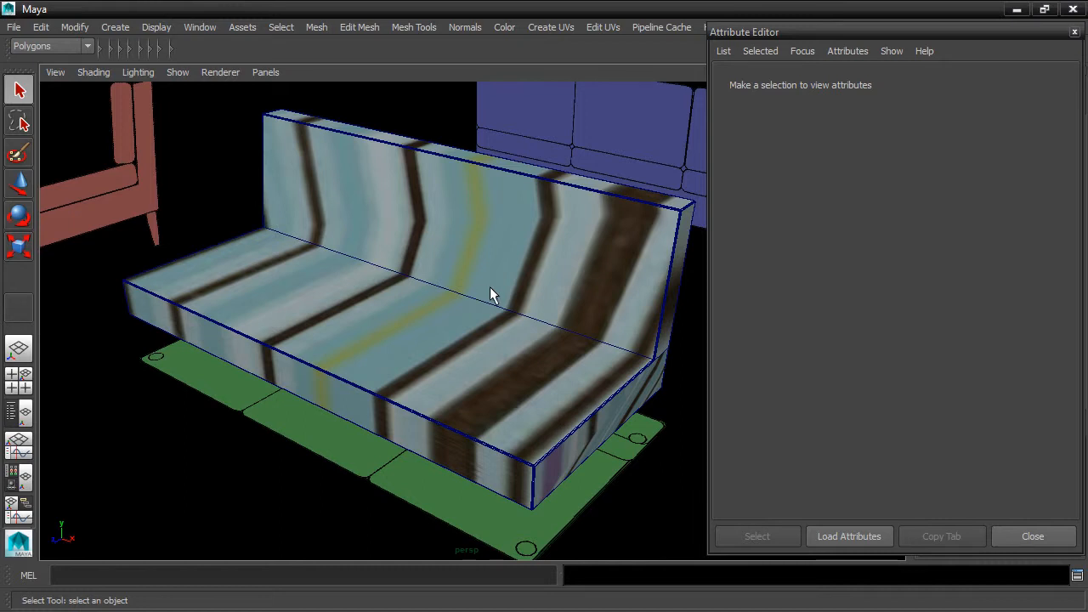
click(1075, 31)
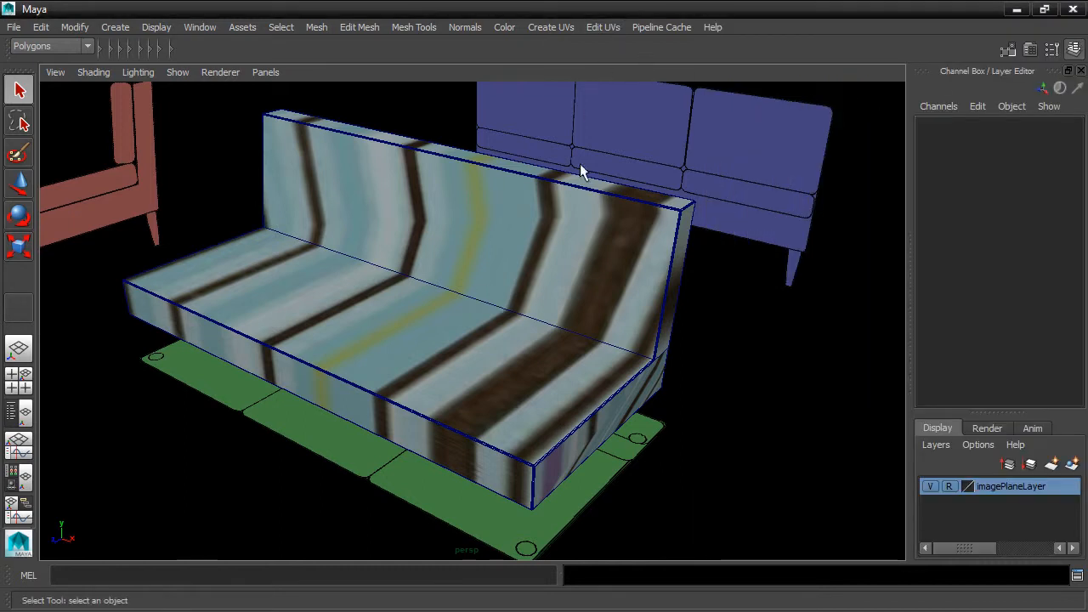
Open the sofa frame's UVs in the UV Texture Editor and dim the background image
click(585, 204)
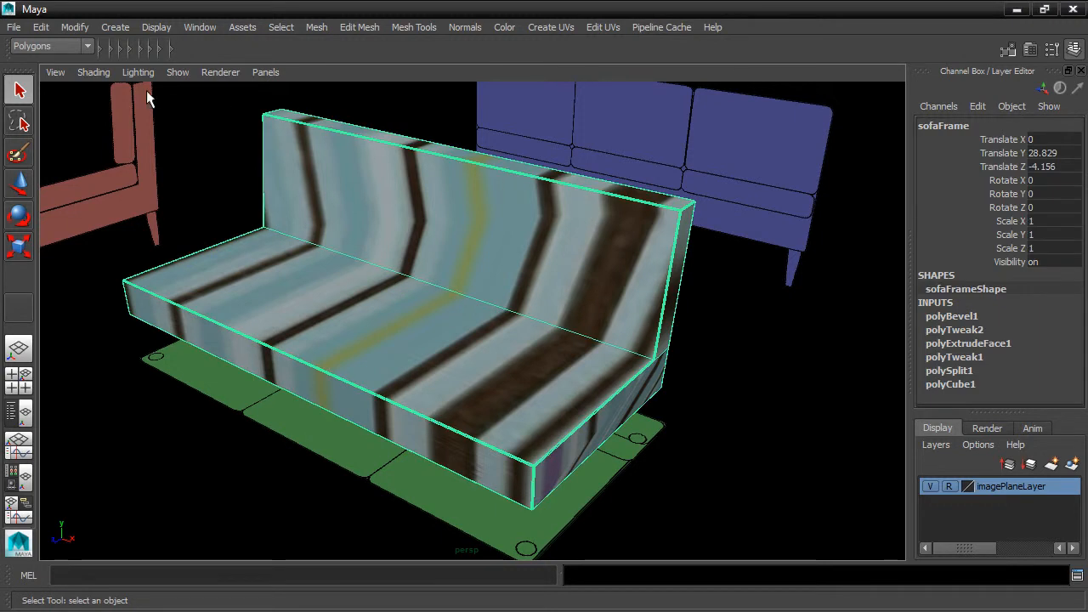
click(610, 28)
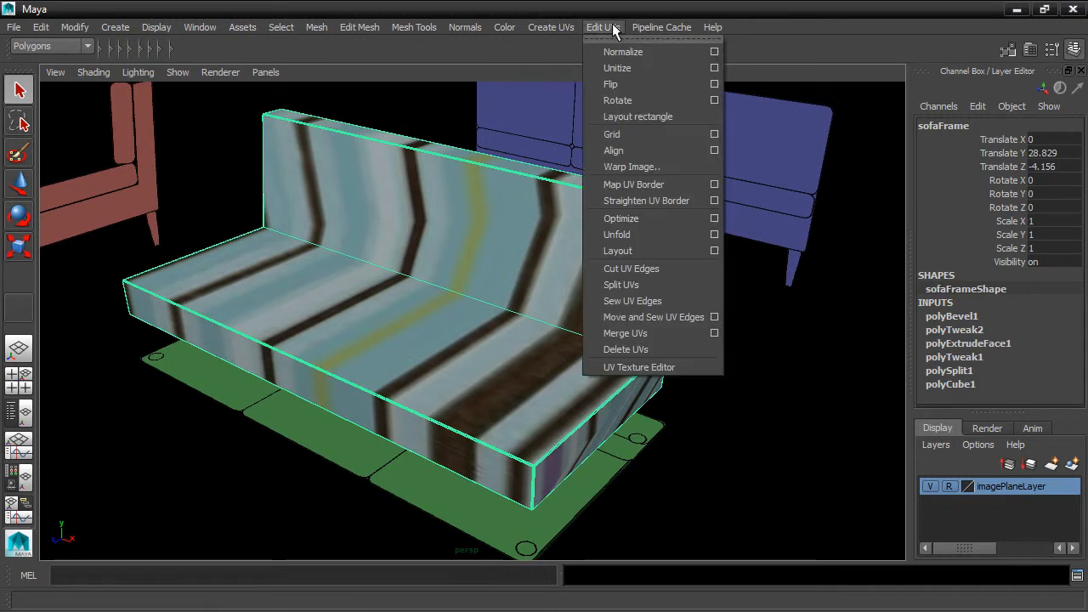
click(656, 367)
alt+middle_drag(793, 352, 806, 253)
alt+right_drag(806, 262, 741, 297)
alt+middle_drag(729, 332, 808, 266)
alt+right_drag(738, 281, 782, 275)
alt+middle_drag(736, 278, 802, 277)
alt+right_drag(790, 275, 803, 277)
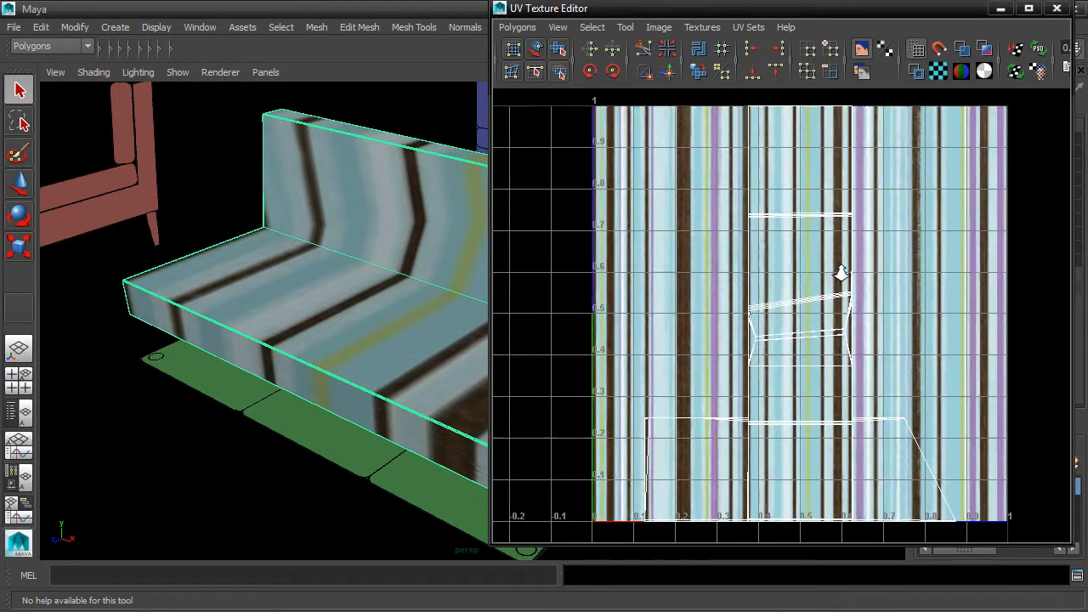
alt+middle_drag(794, 286, 824, 286)
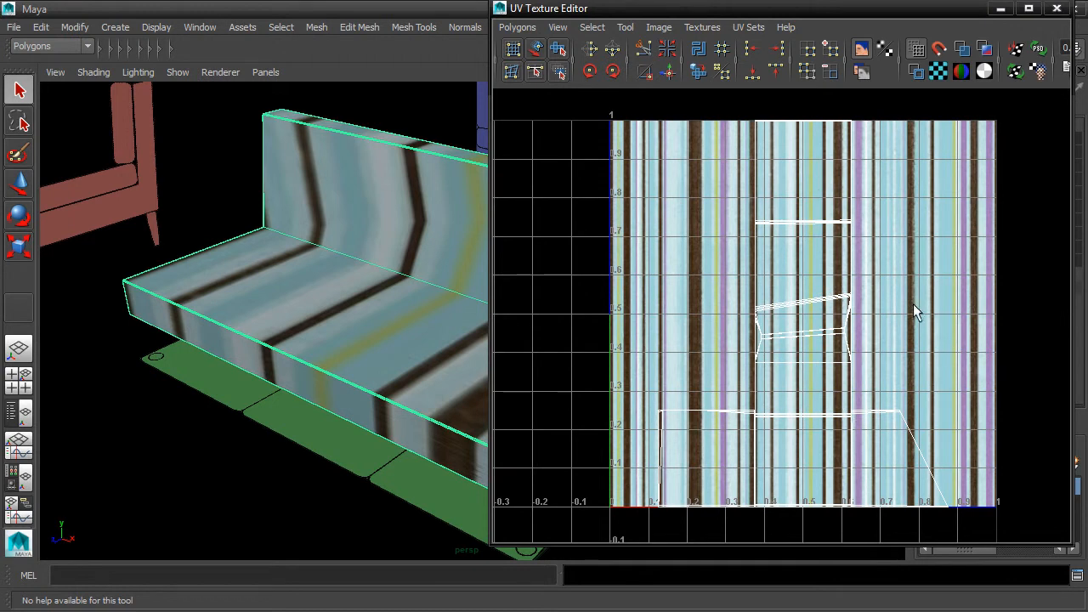
click(660, 27)
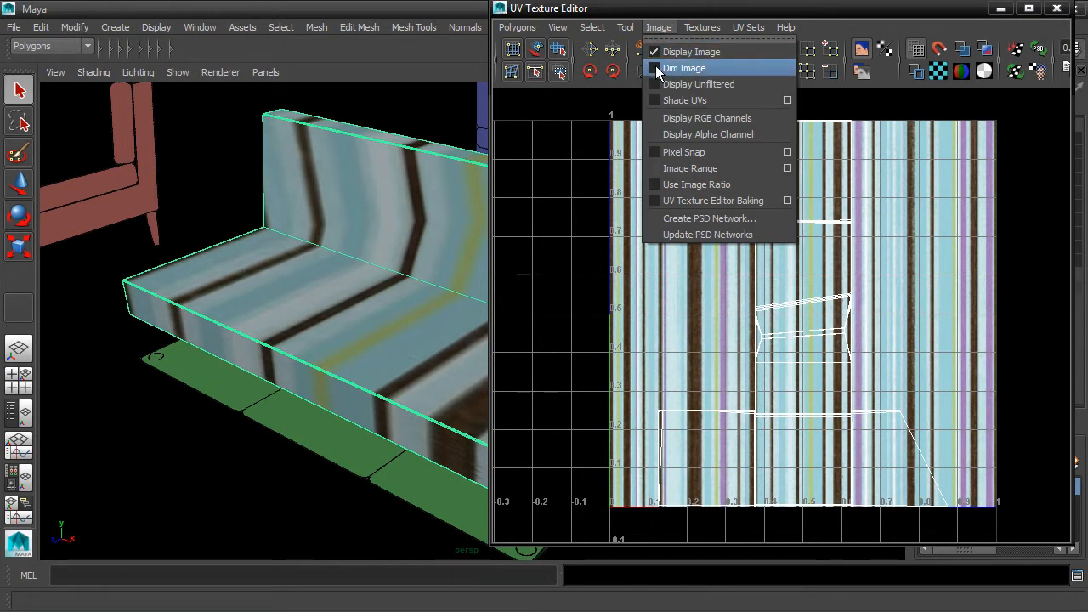
click(660, 68)
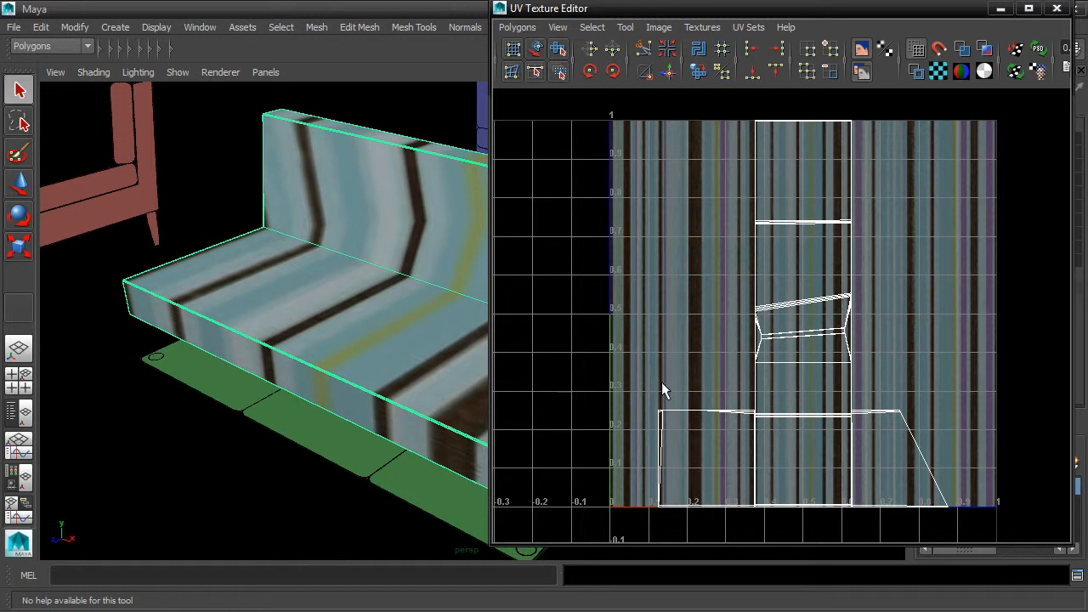
Select the sofa frame's UV shell and scale it up uniformly to about twice its size, checking the stripes on the model
right_click(744, 415)
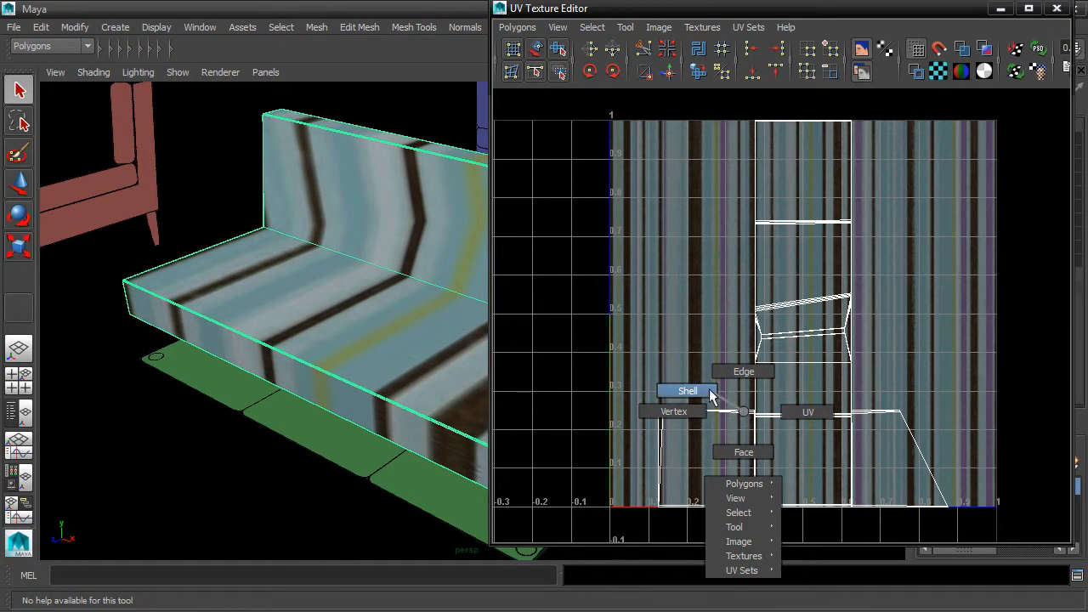
click(711, 393)
click(749, 414)
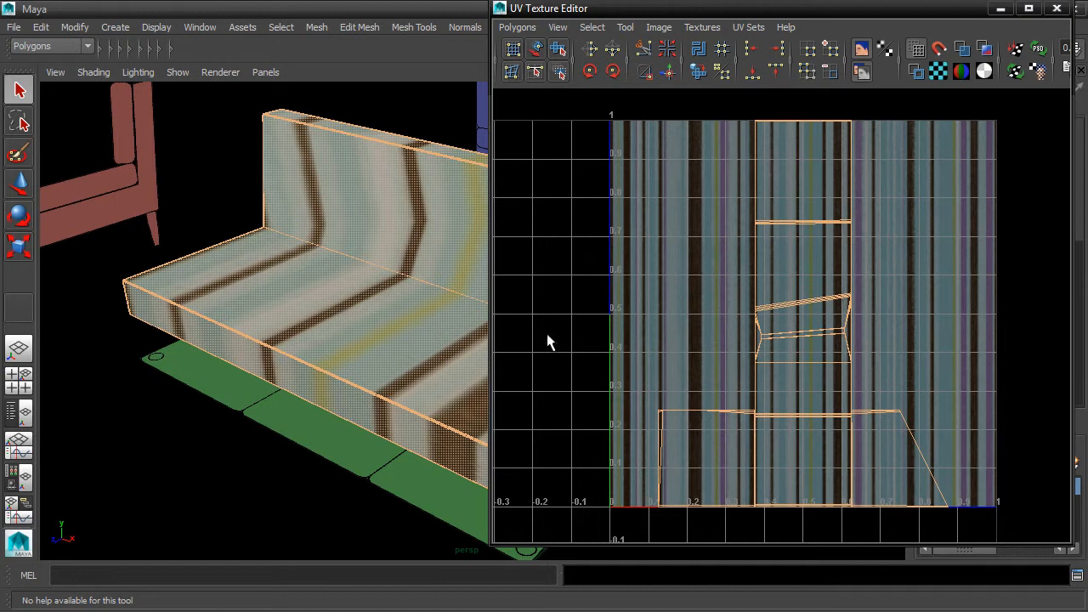
click(20, 245)
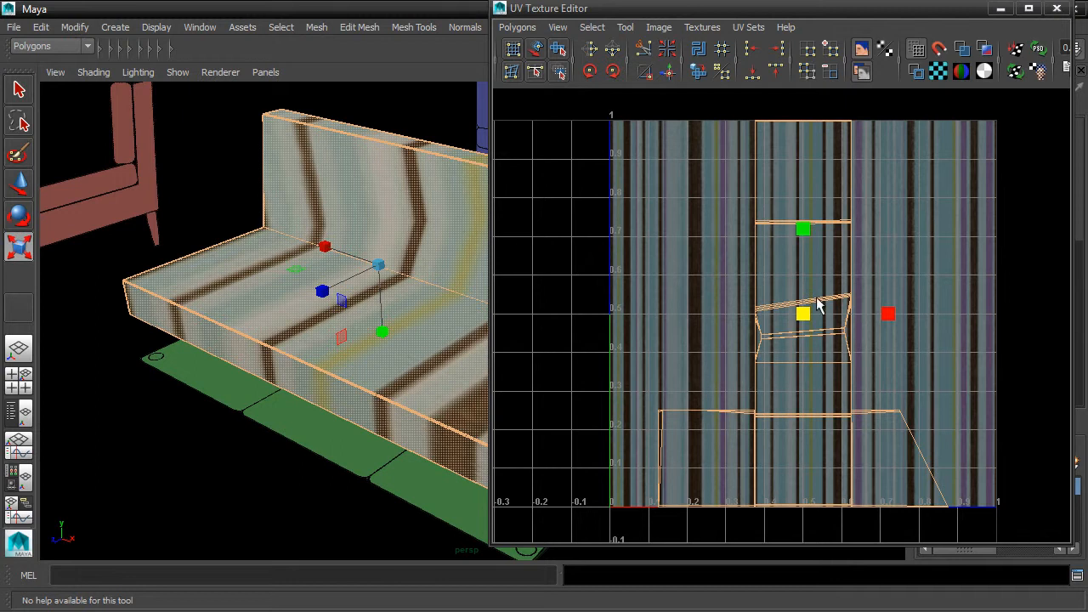
drag(807, 316, 891, 315)
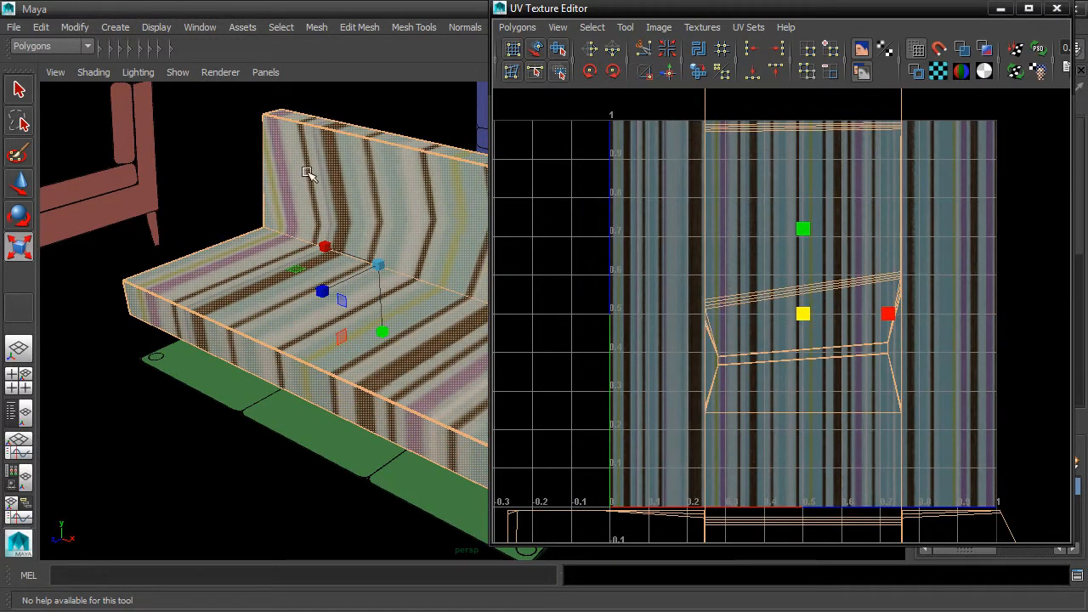
alt+drag(420, 233, 351, 238)
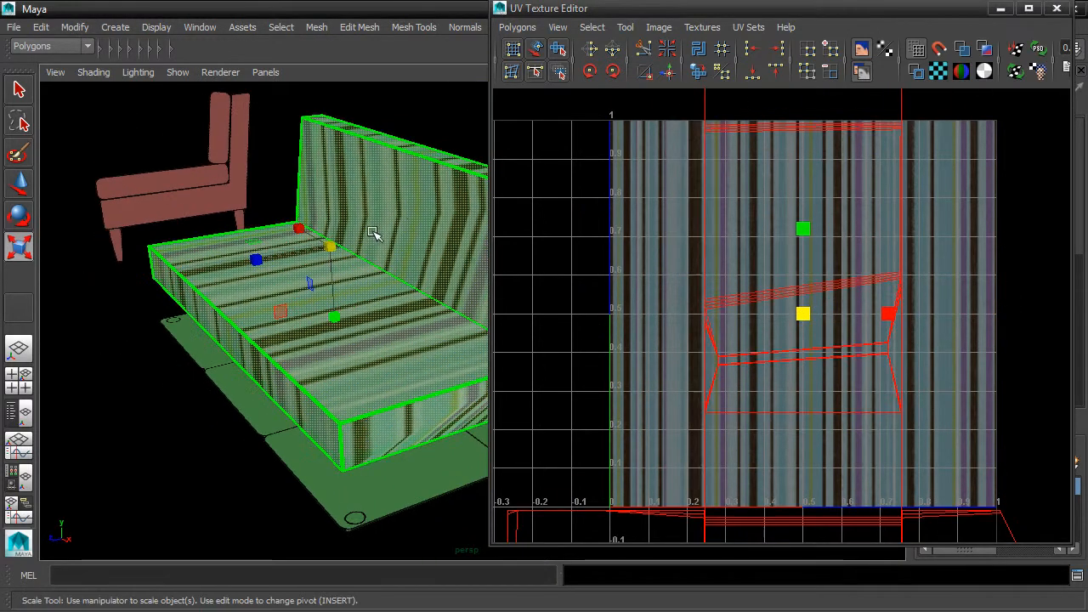
alt+middle_drag(405, 225, 347, 244)
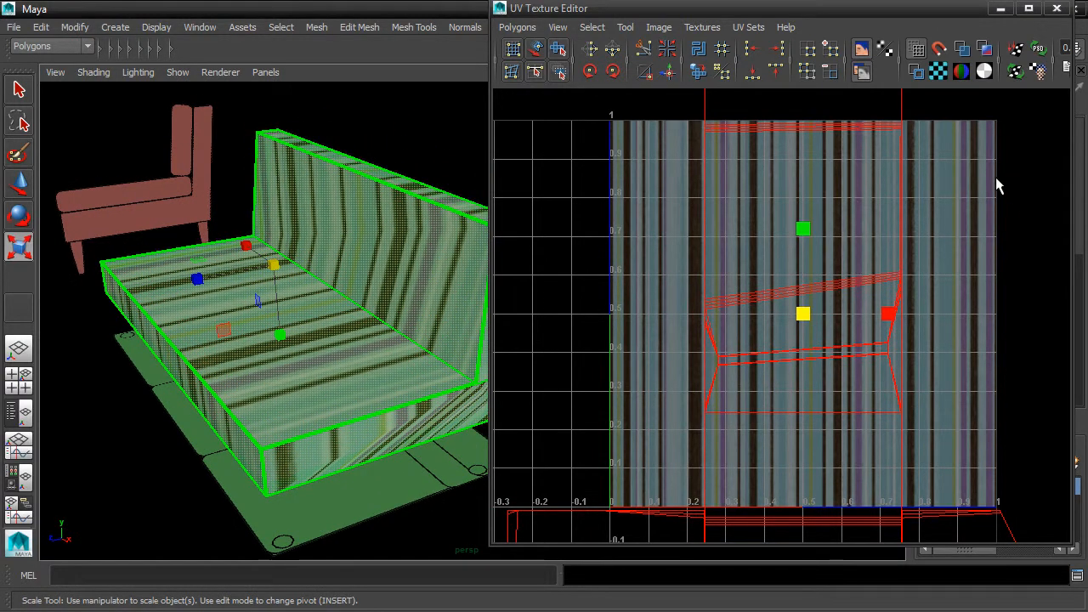
Close the UV Texture Editor, return the sofa frame to object selection, and apply Automatic Mapping to it
click(1057, 7)
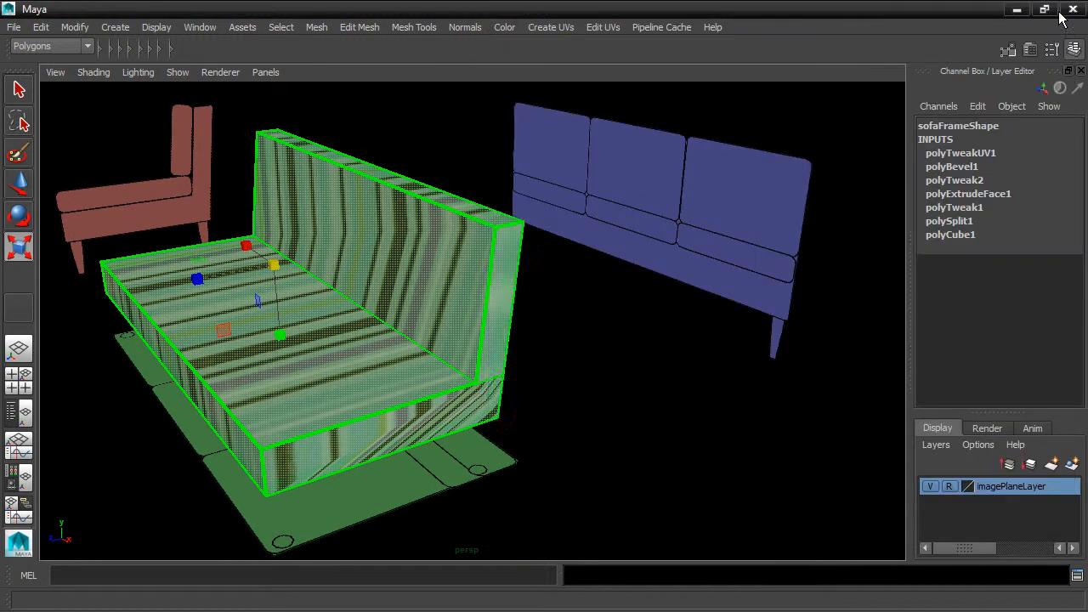
right_drag(432, 214, 466, 189)
click(445, 236)
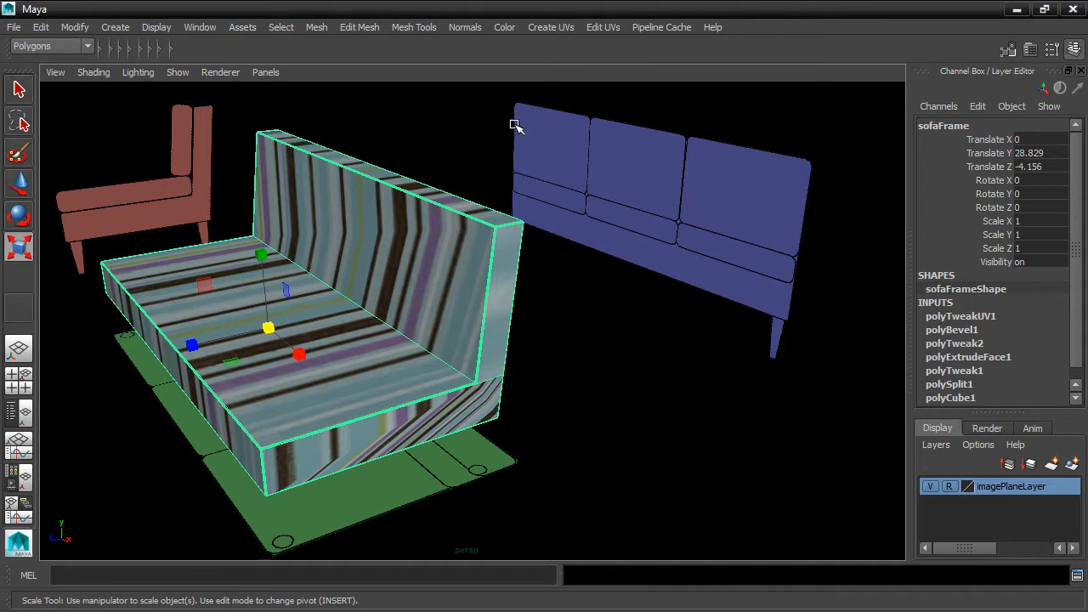
click(552, 29)
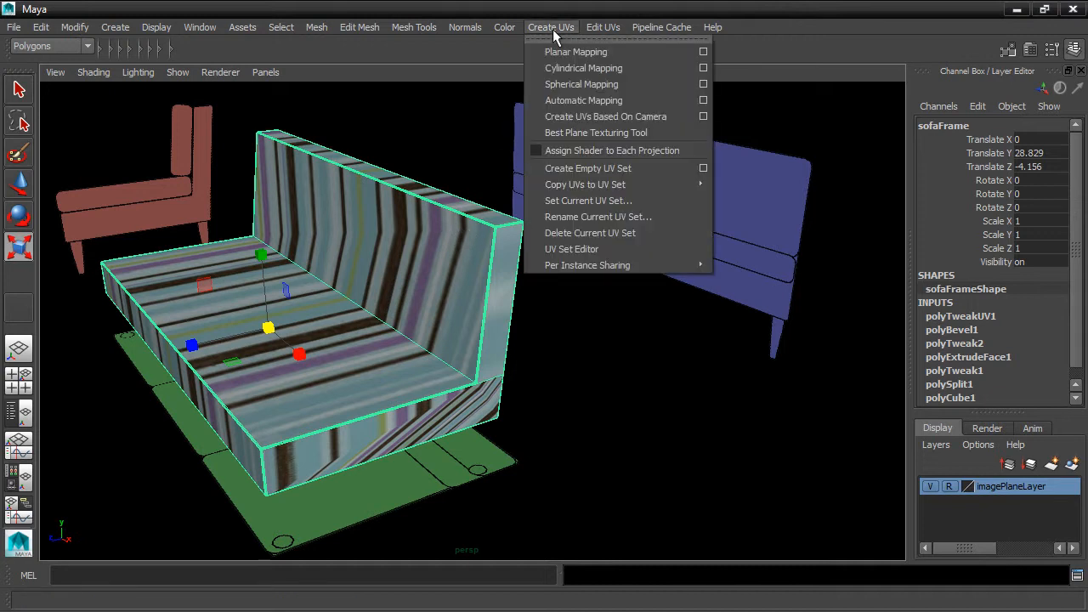
click(668, 103)
alt+drag(502, 263, 578, 243)
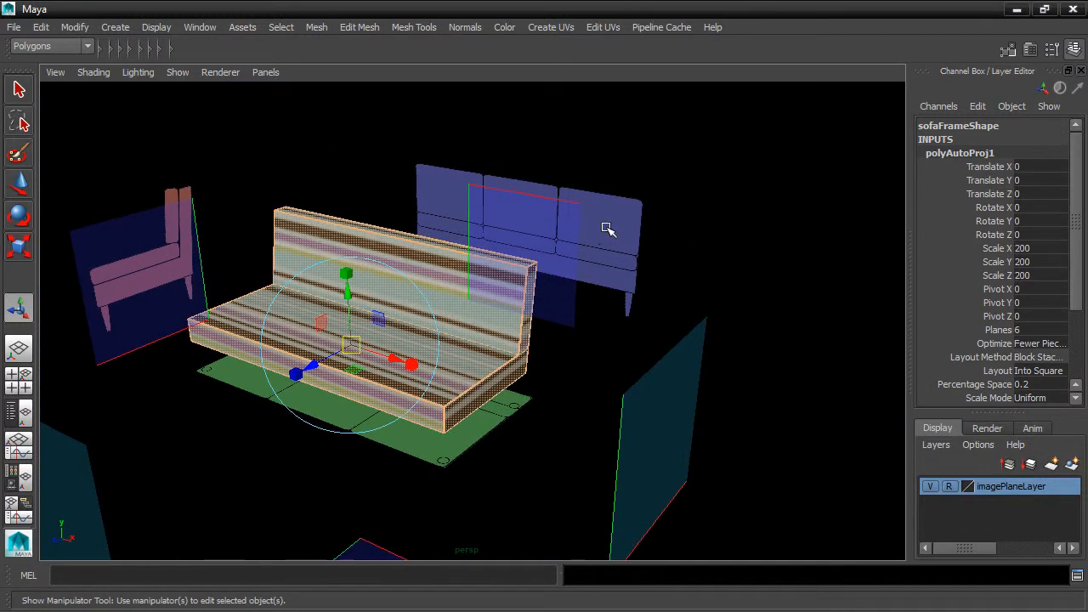
Select all of the sofa frame's UV shells in the UV Texture Editor and scale them up uniformly to about 3.4 times their size
click(602, 26)
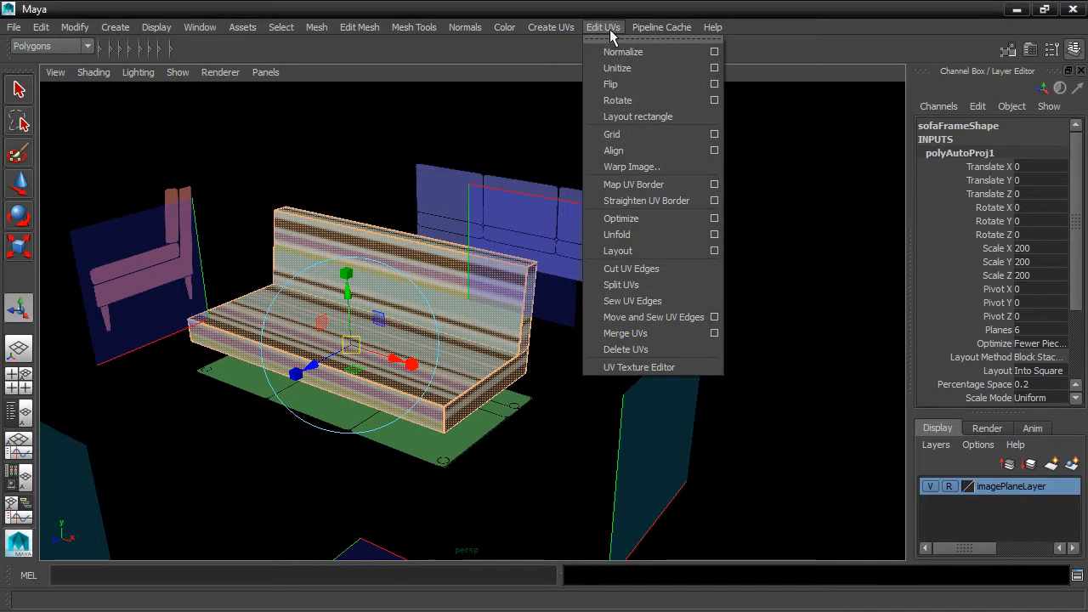
click(644, 368)
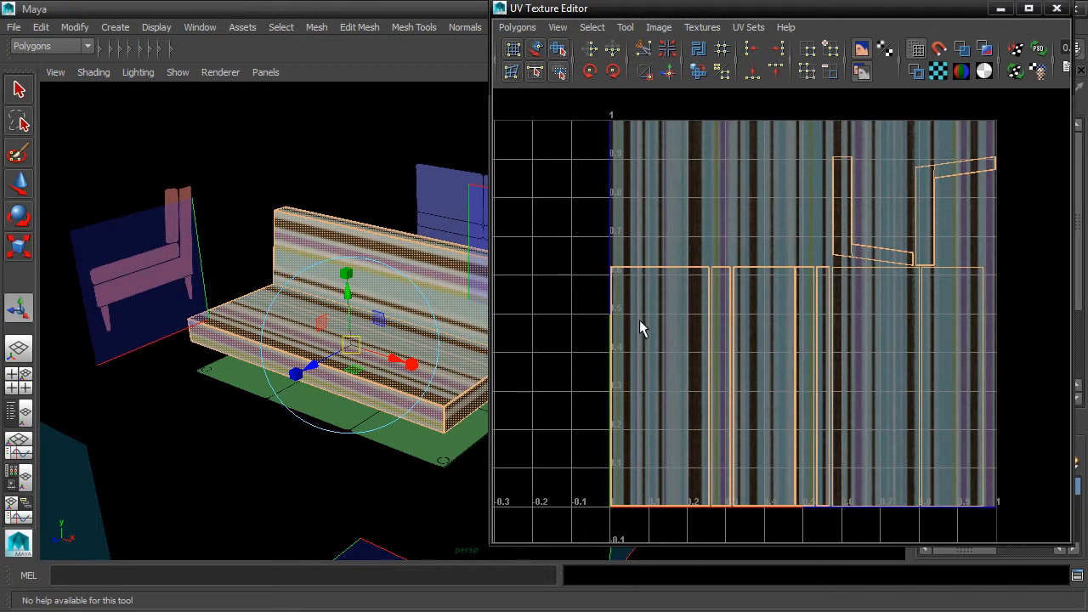
right_drag(651, 267, 618, 255)
drag(579, 125, 1025, 384)
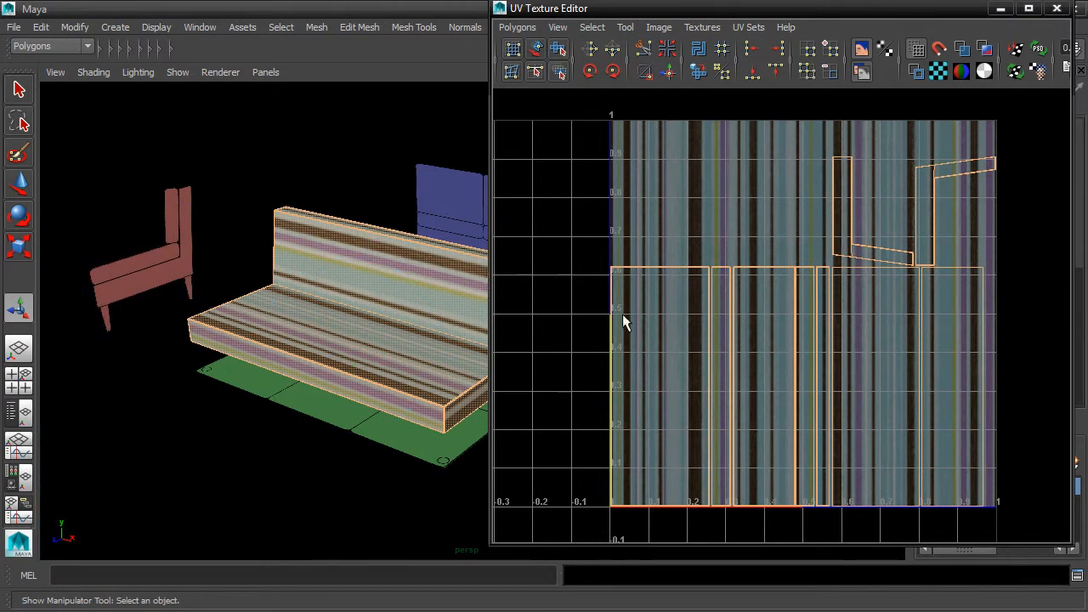
click(19, 247)
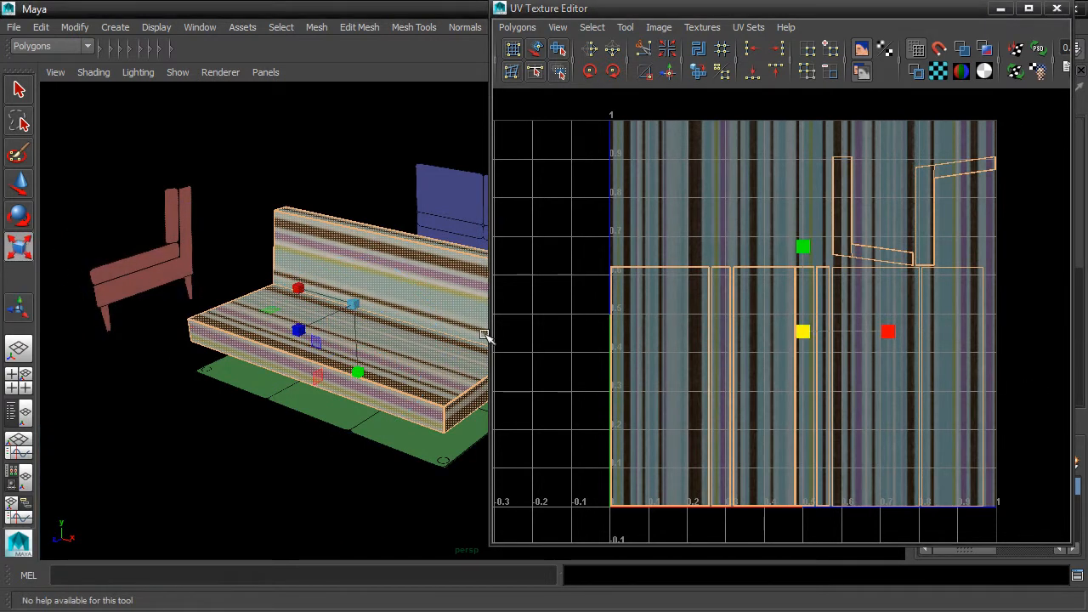
drag(803, 333, 917, 332)
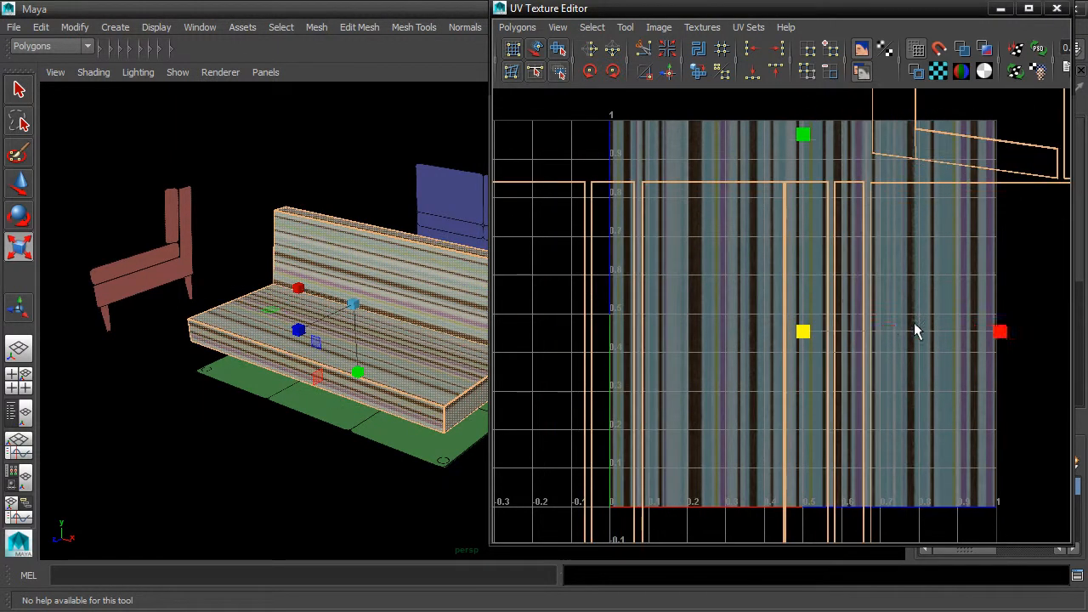
scroll(838, 340, down, 4)
drag(795, 332, 836, 322)
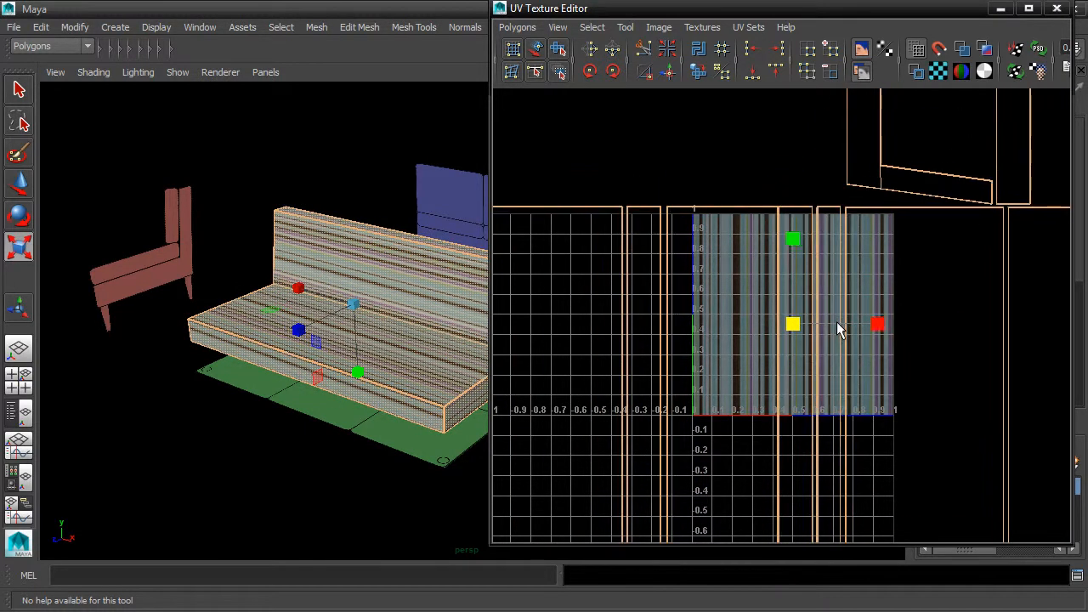
scroll(837, 321, down, 3)
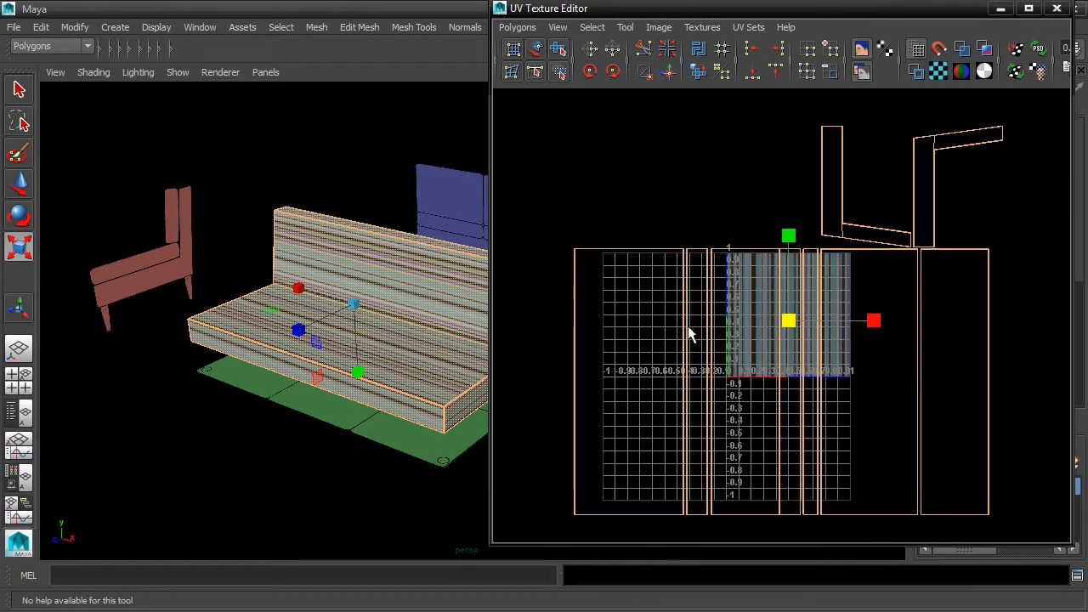
Rotate all of the sofa frame's UV shells 90 degrees counterclockwise with discrete rotation so the stripes run vertically on the backrest
click(18, 218)
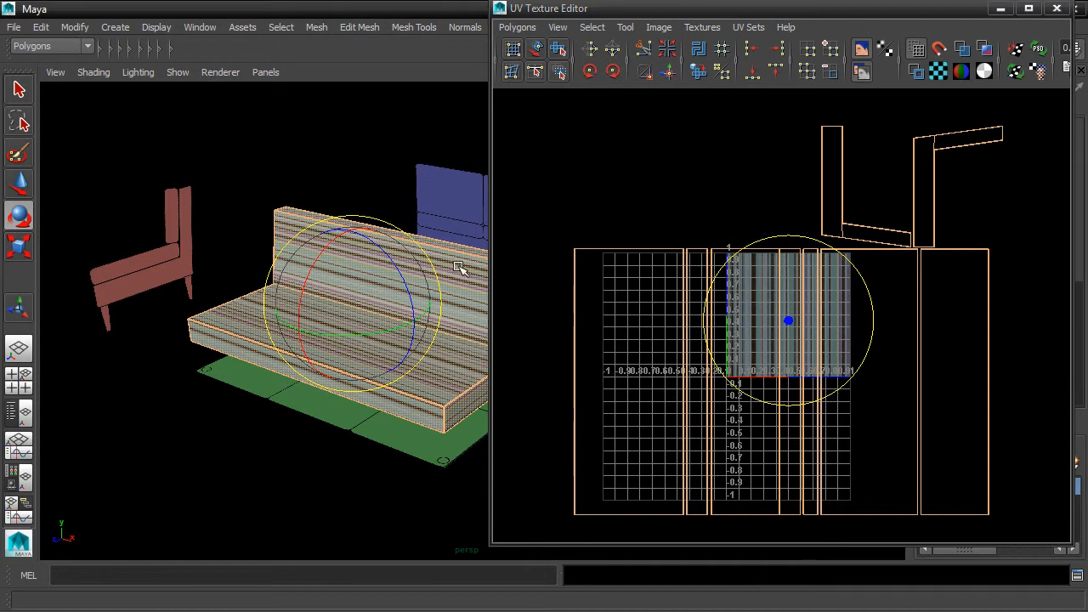
scroll(607, 280, up, 1)
scroll(608, 279, down, 1)
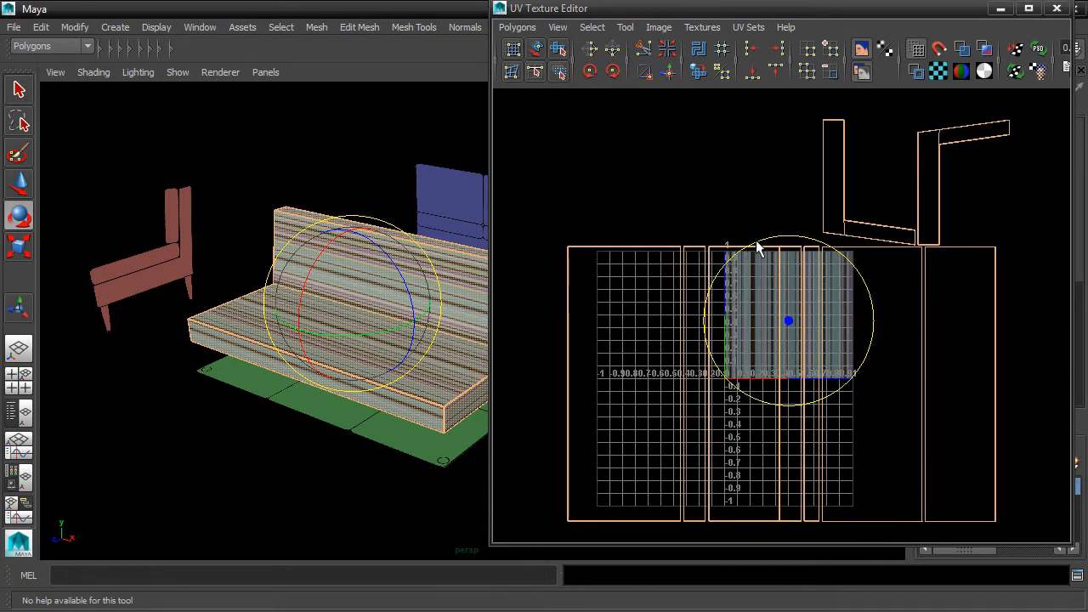
drag(753, 250, 703, 362)
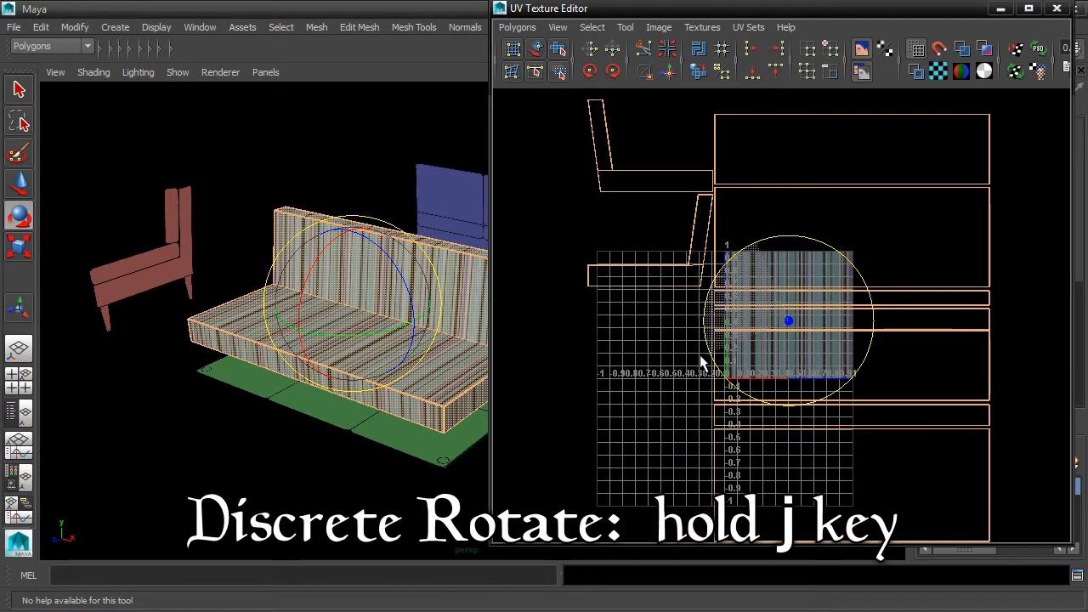
Inspect the stripe direction on the sofa frame's seat, backrest and end, and the borders between its UV shells
scroll(380, 361, up, 4)
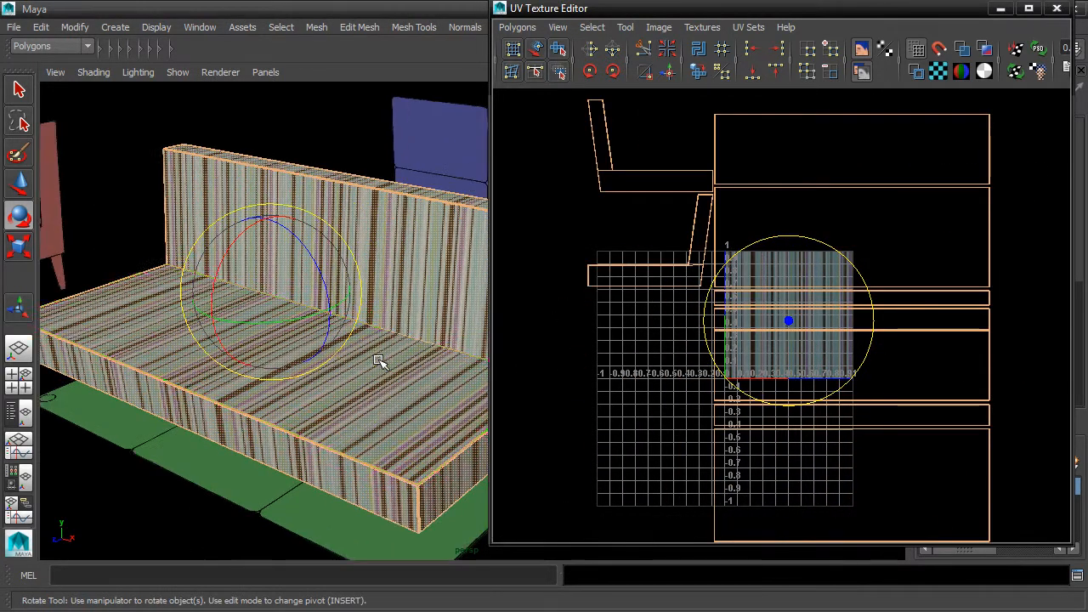
alt+drag(406, 377, 353, 368)
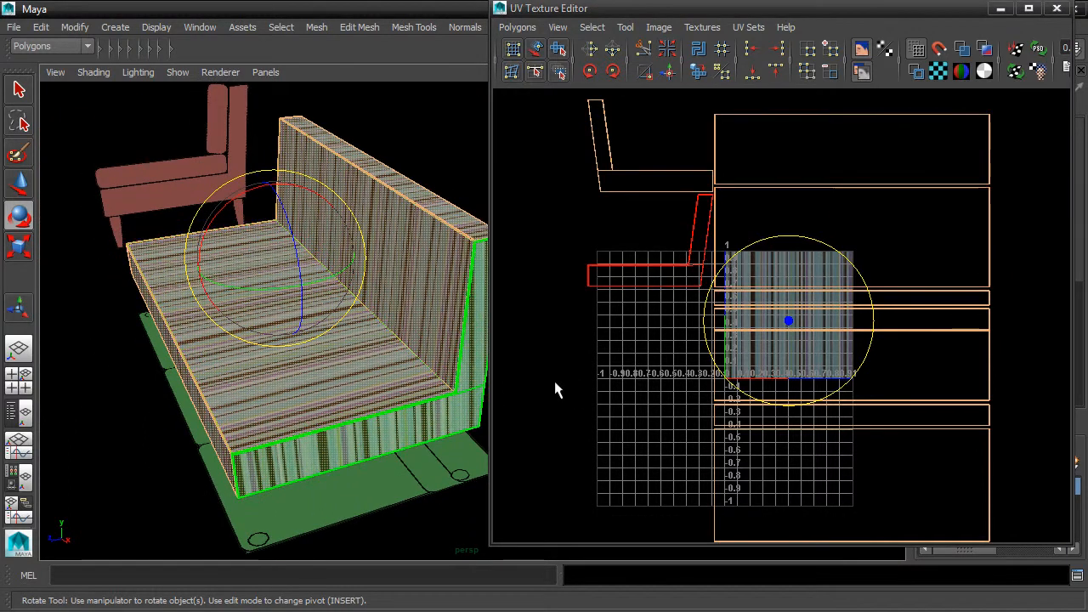
click(672, 363)
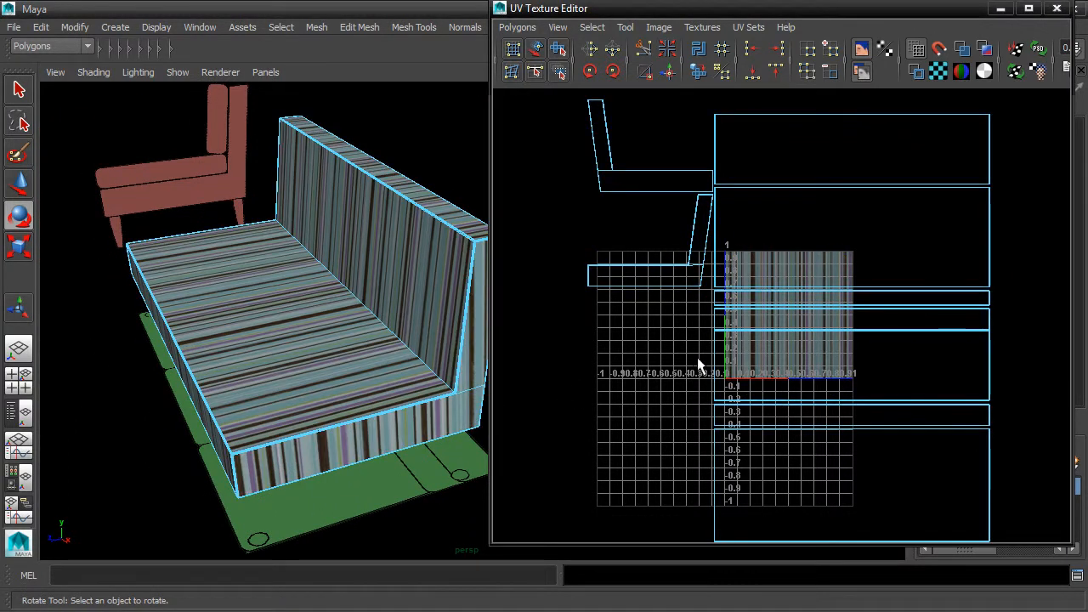
alt+middle_drag(768, 382, 763, 315)
scroll(760, 331, up, 10)
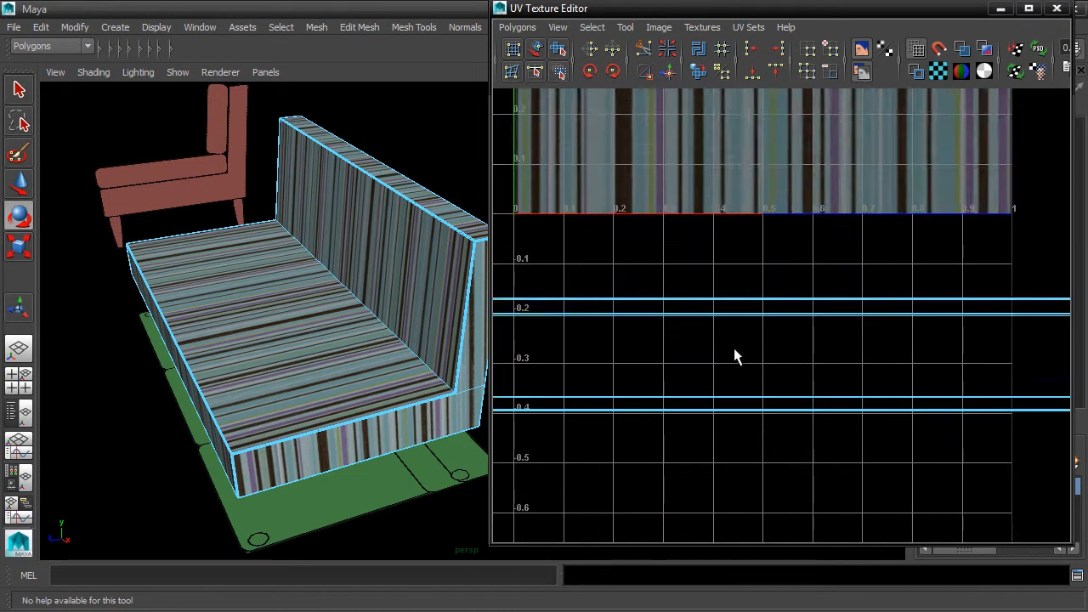
alt+drag(481, 410, 388, 393)
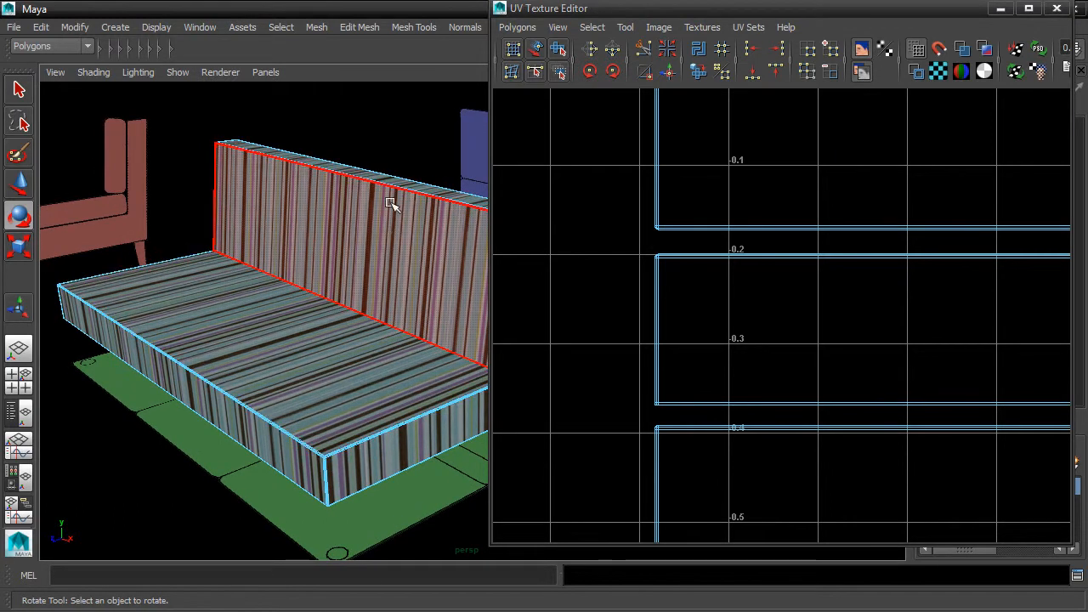
Return the sofa frame to object selection, show the viewport's icon toolbar and turn off wireframe on shaded
right_drag(361, 180, 418, 161)
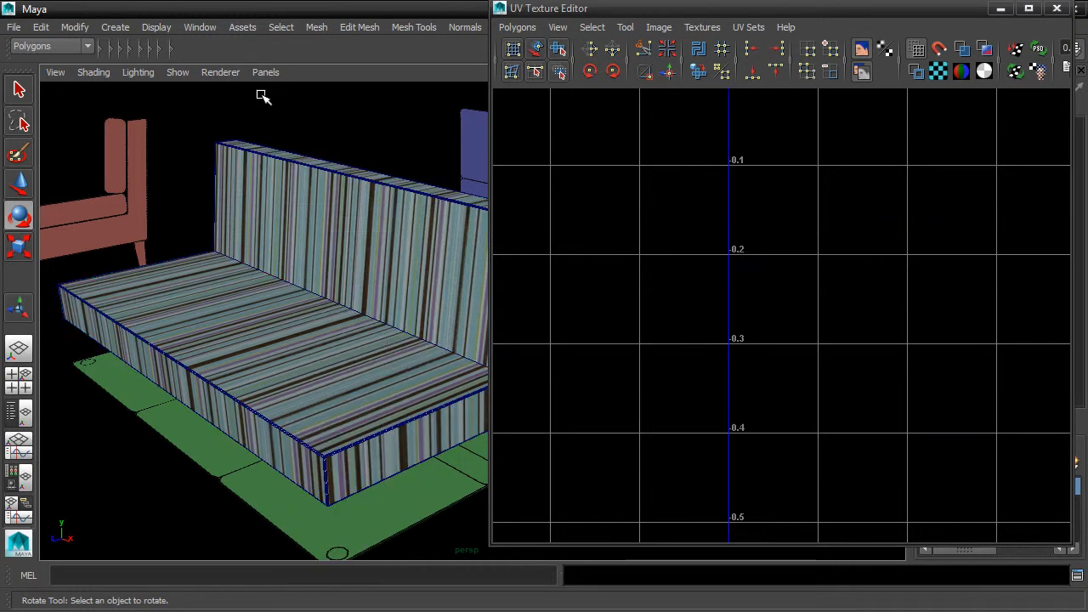
key(ctrl+shift+m)
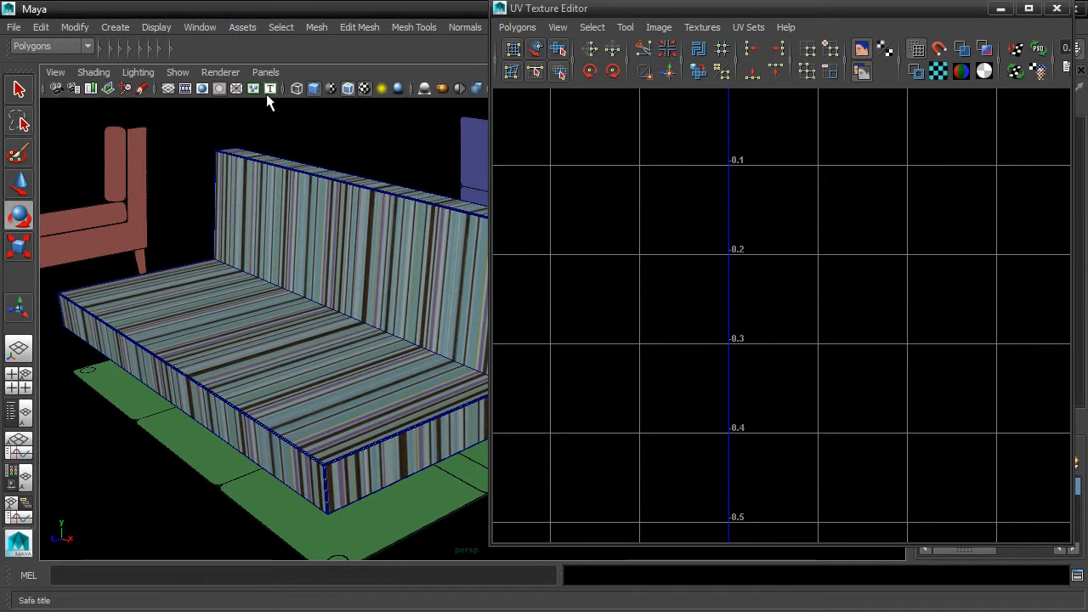
click(348, 89)
key(e)
scroll(345, 238, up, 5)
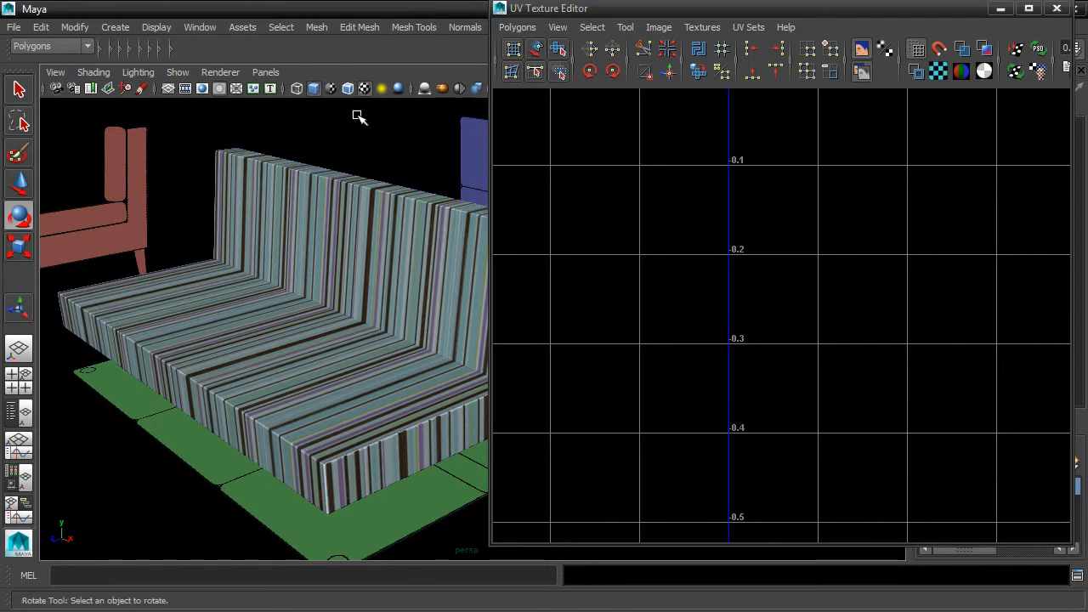
Inspect up close how the stripes meet along the seat's bevelled front edge
scroll(345, 238, up, 8)
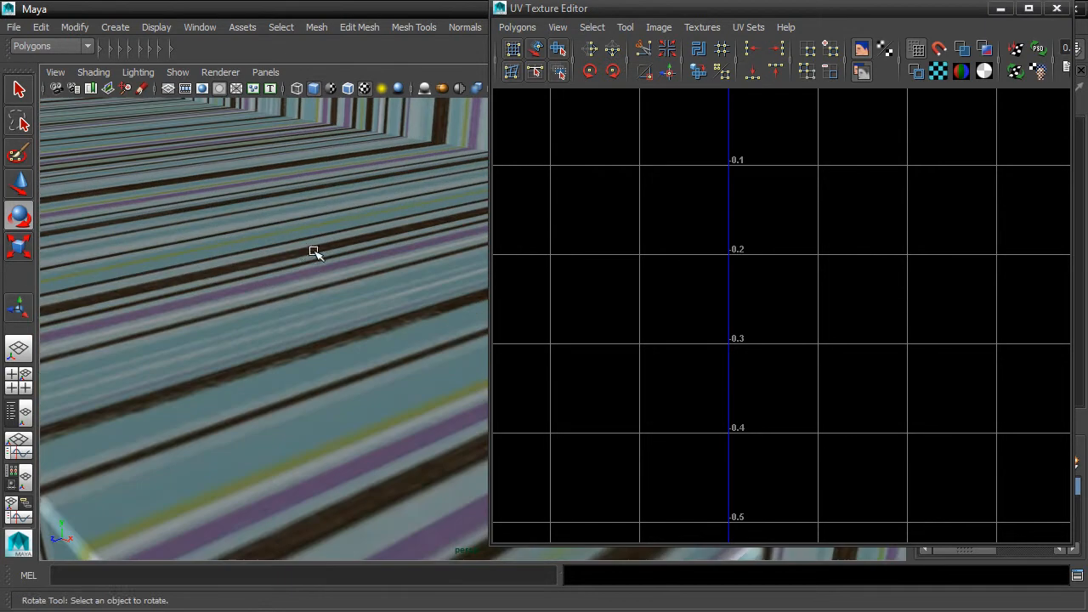
alt+middle_drag(380, 220, 378, 222)
alt+drag(316, 325, 331, 329)
mouse_move(331, 328)
alt+right_down()
mouse_move(420, 297)
mouse_move(346, 318)
alt+right_up()
alt+middle_drag(345, 318, 357, 309)
alt+right_drag(356, 309, 388, 301)
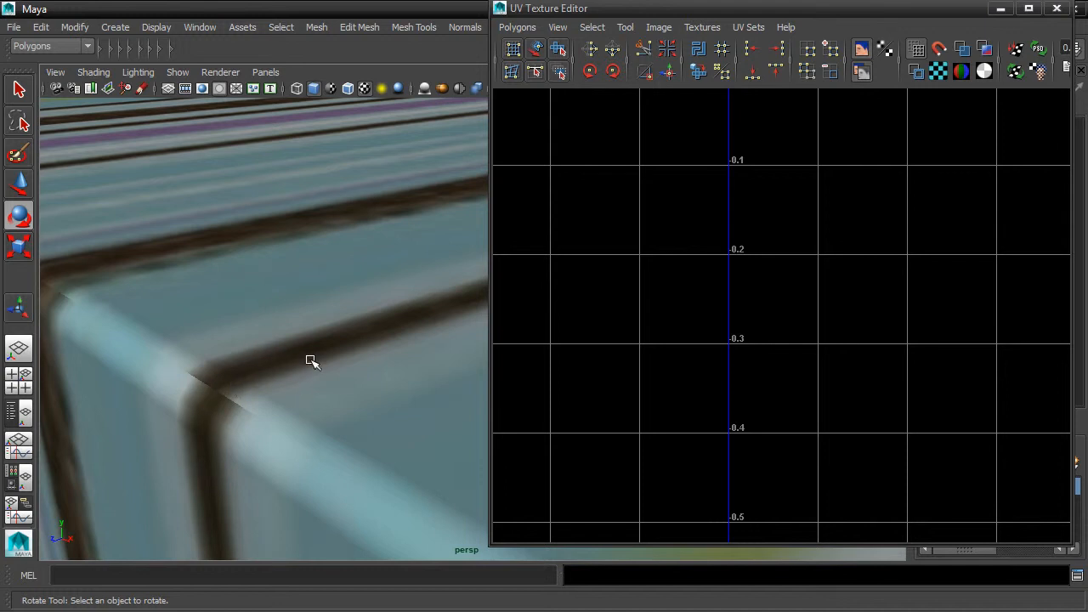
Select the sofa frame and examine the borders between the seat's long UV shells in the UV Texture Editor
click(310, 362)
key(f)
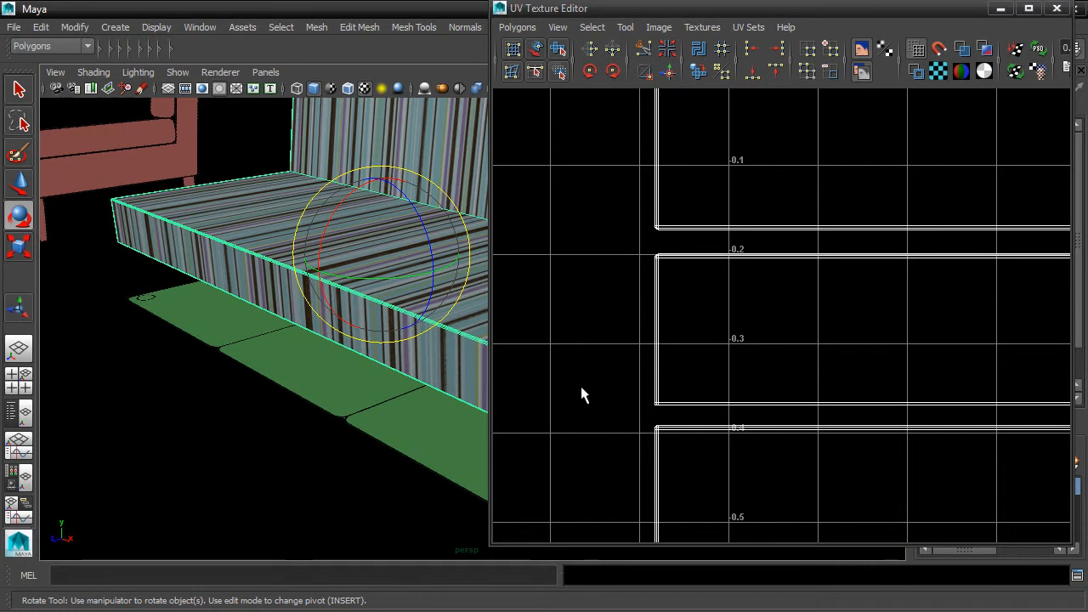
alt+middle_drag(692, 387, 709, 280)
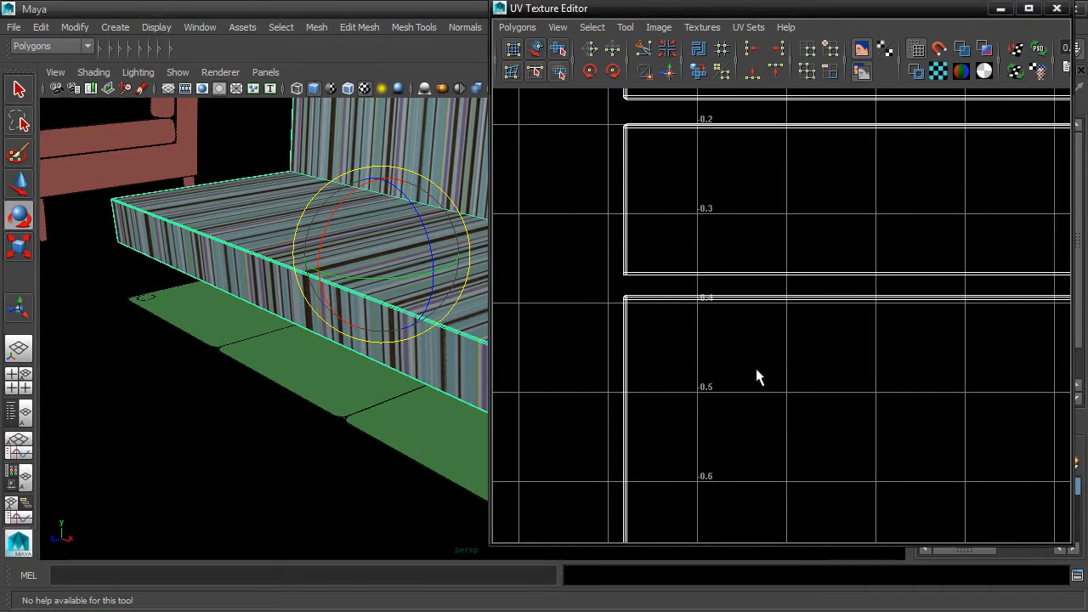
scroll(757, 371, down, 6)
alt+middle_drag(758, 371, 752, 310)
scroll(753, 316, down, 2)
alt+middle_drag(775, 406, 723, 479)
scroll(709, 442, up, 3)
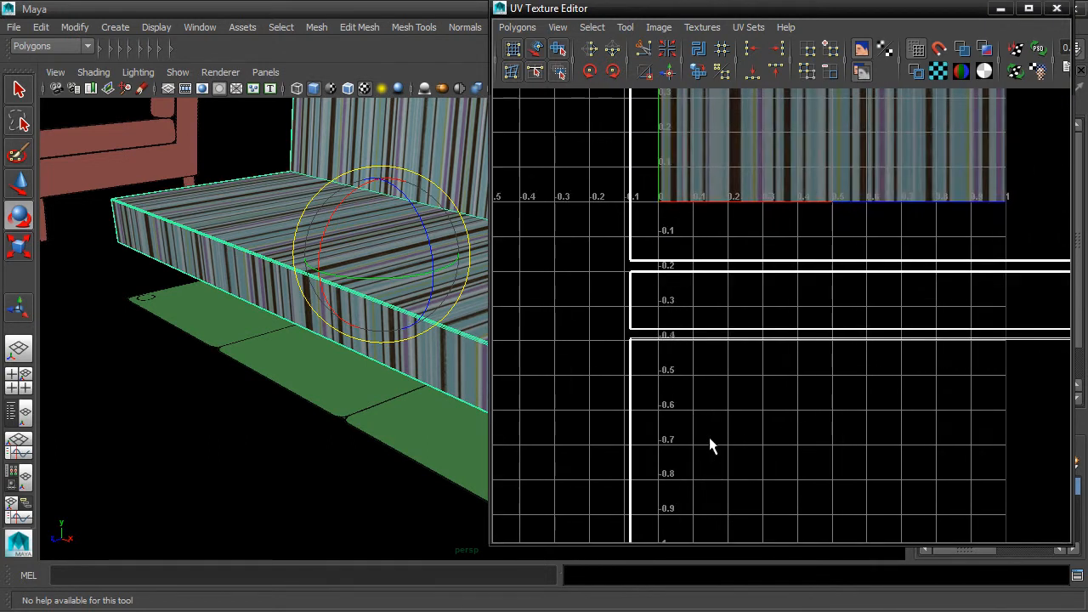
scroll(705, 431, up, 3)
scroll(746, 385, up, 4)
alt+middle_drag(664, 430, 873, 318)
scroll(808, 357, up, 1)
Select the long edge shared by the seat's front strip and underside shells and join them with Move and Sew UV Edges
right_drag(665, 453, 663, 396)
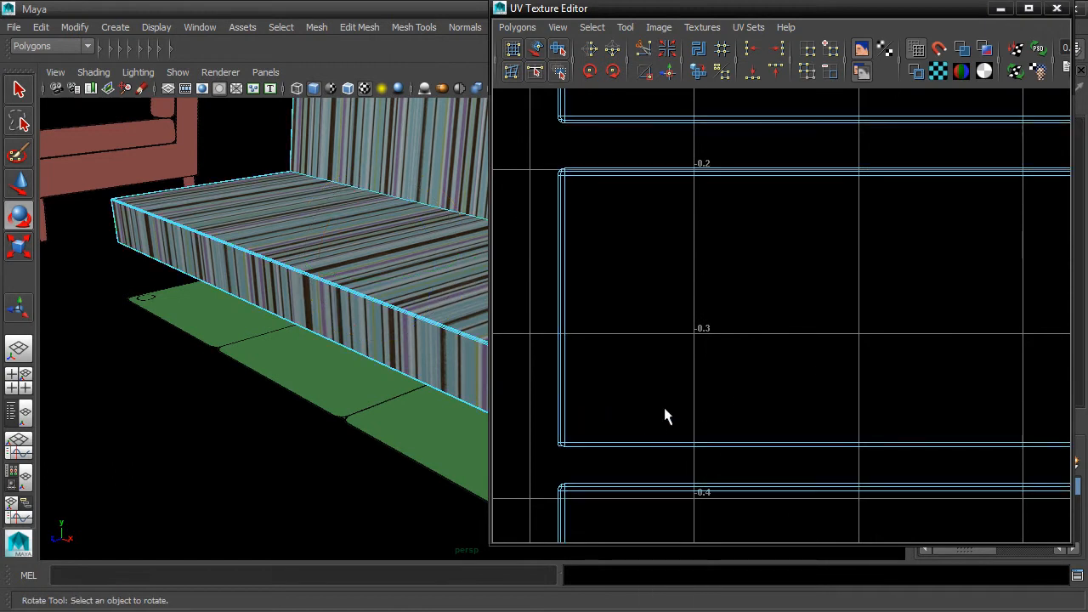
click(664, 455)
alt+middle_drag(663, 448, 787, 296)
scroll(726, 362, up, 3)
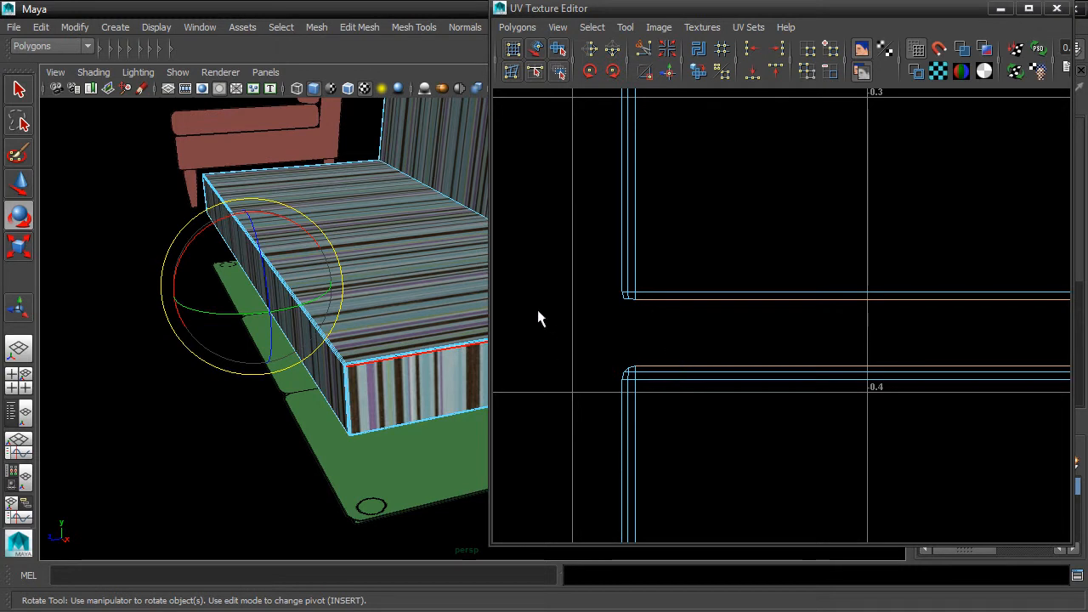
click(518, 27)
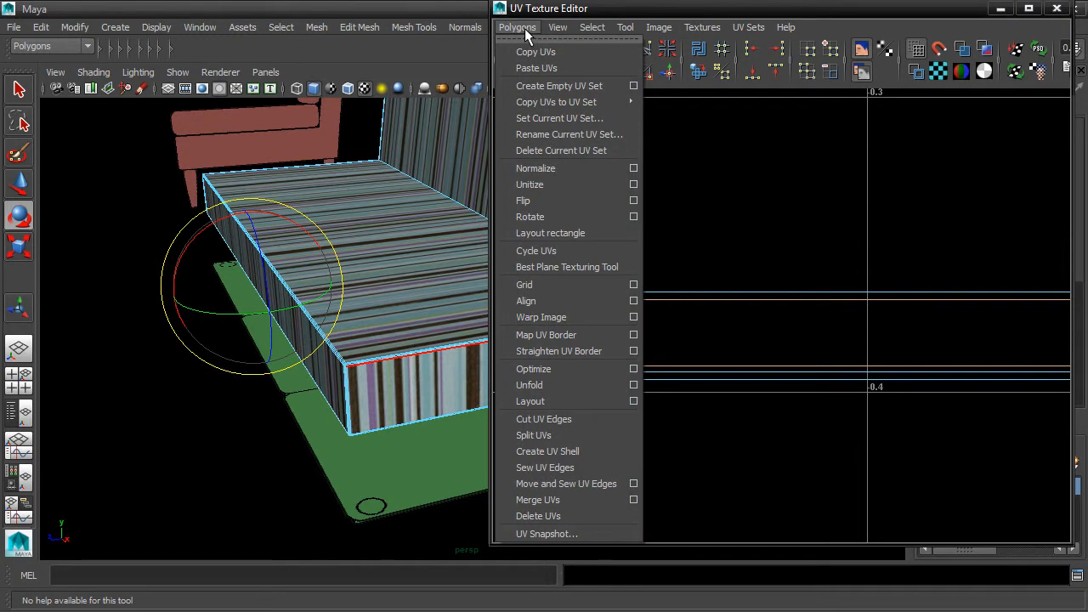
click(595, 483)
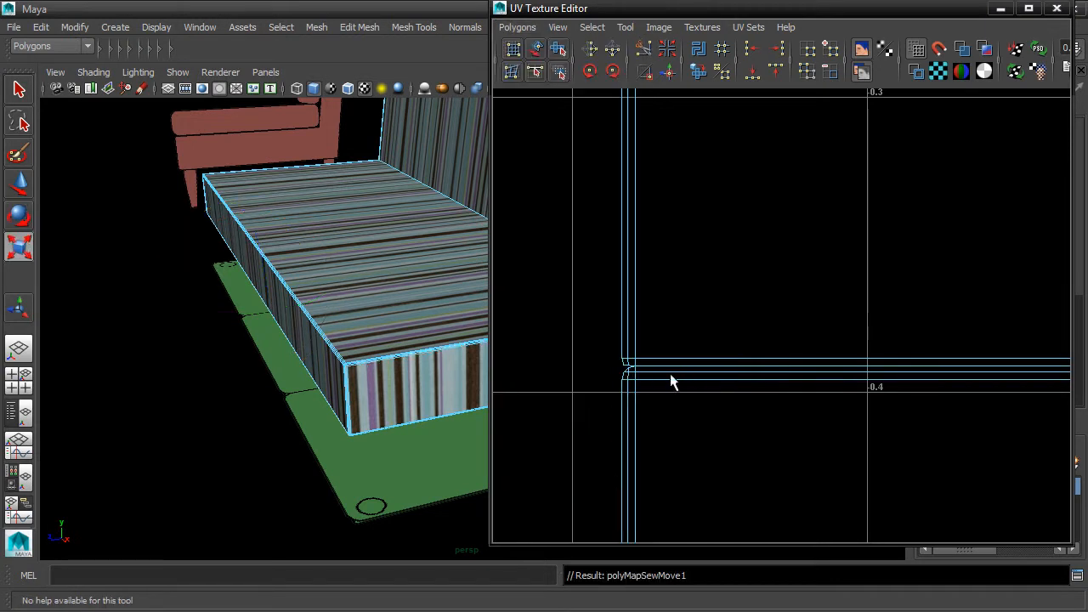
scroll(978, 308, down, 10)
Select the upper border edge of the sewn front strip and locate the matching border on the seat-top shell
key(w)
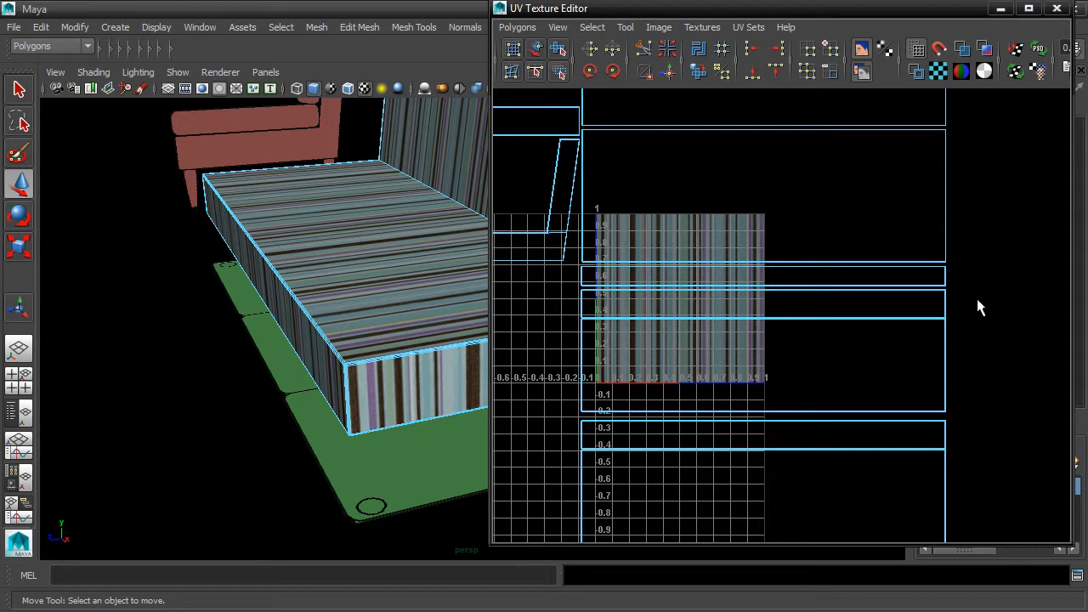
scroll(751, 315, up, 3)
alt+middle_drag(596, 295, 814, 286)
scroll(713, 387, up, 3)
alt+middle_drag(709, 457, 838, 154)
scroll(780, 295, up, 1)
scroll(798, 298, up, 4)
alt+middle_drag(663, 357, 753, 352)
key(w)
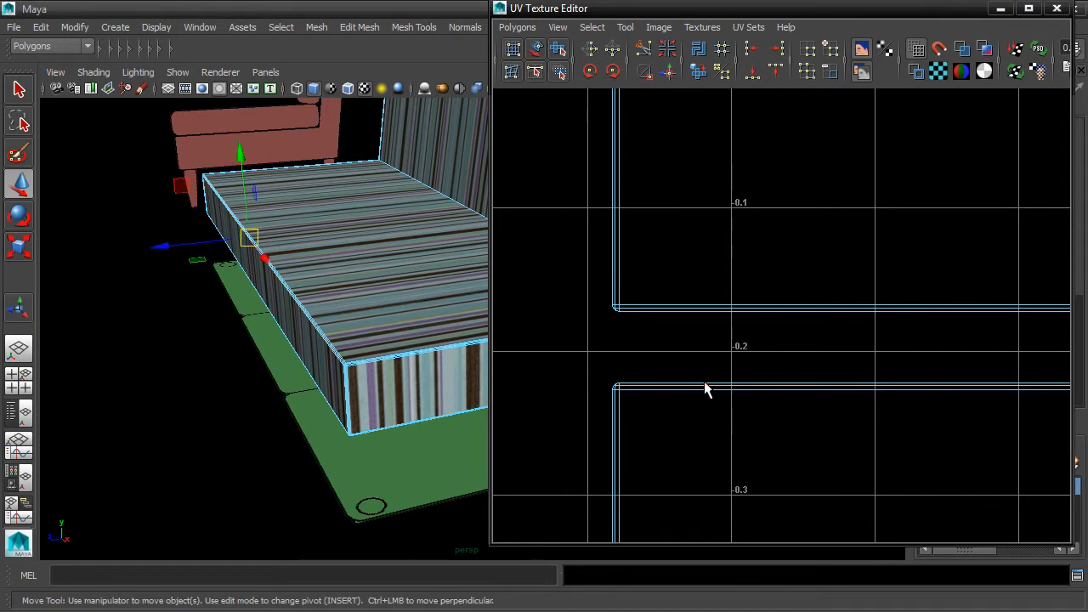
scroll(706, 388, up, 2)
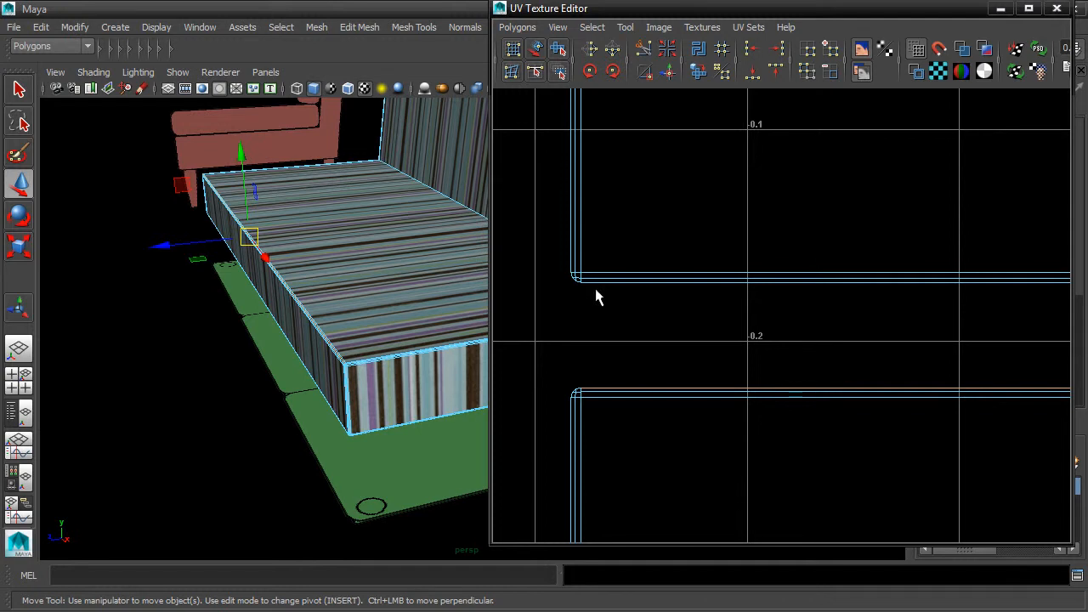
scroll(593, 296, down, 1)
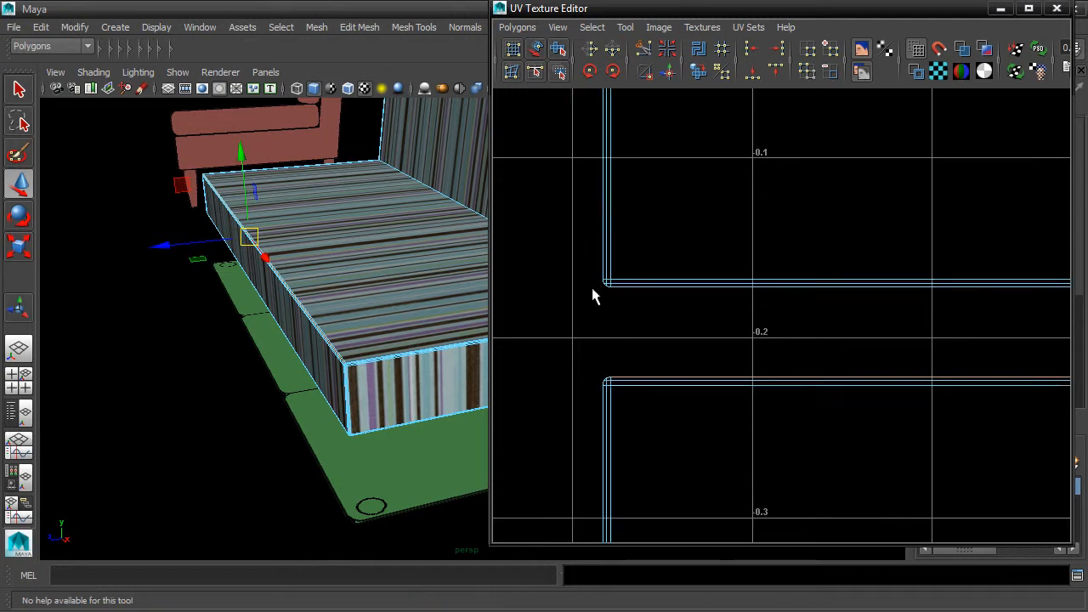
scroll(594, 296, down, 14)
alt+middle_drag(857, 292, 648, 344)
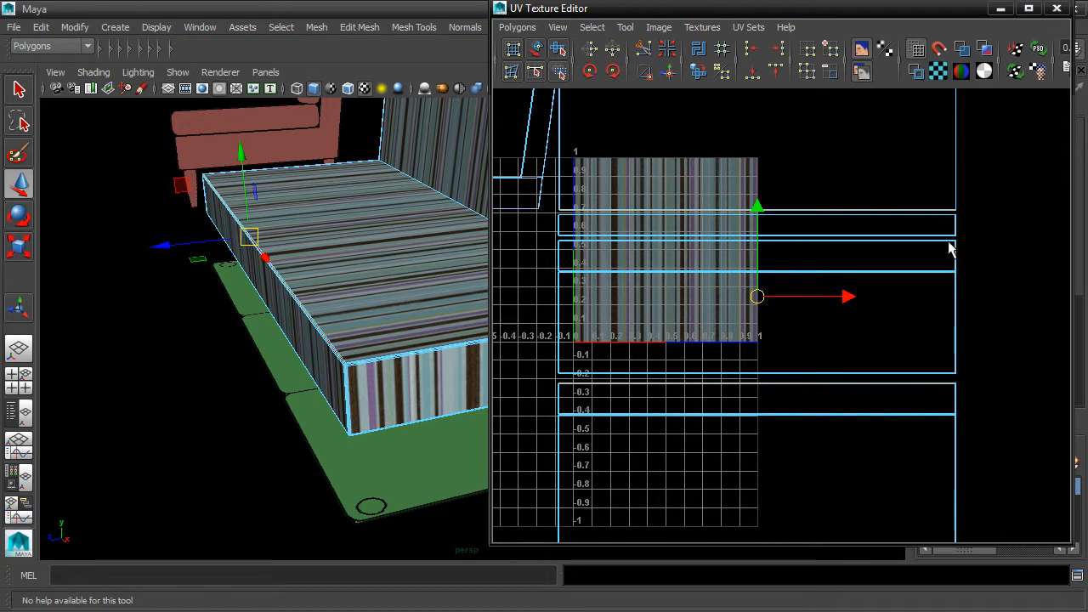
Select the seat-top shell and the sewn front-and-underside shell, and move both horizontally clear of the other UV shells
right_drag(950, 206, 910, 186)
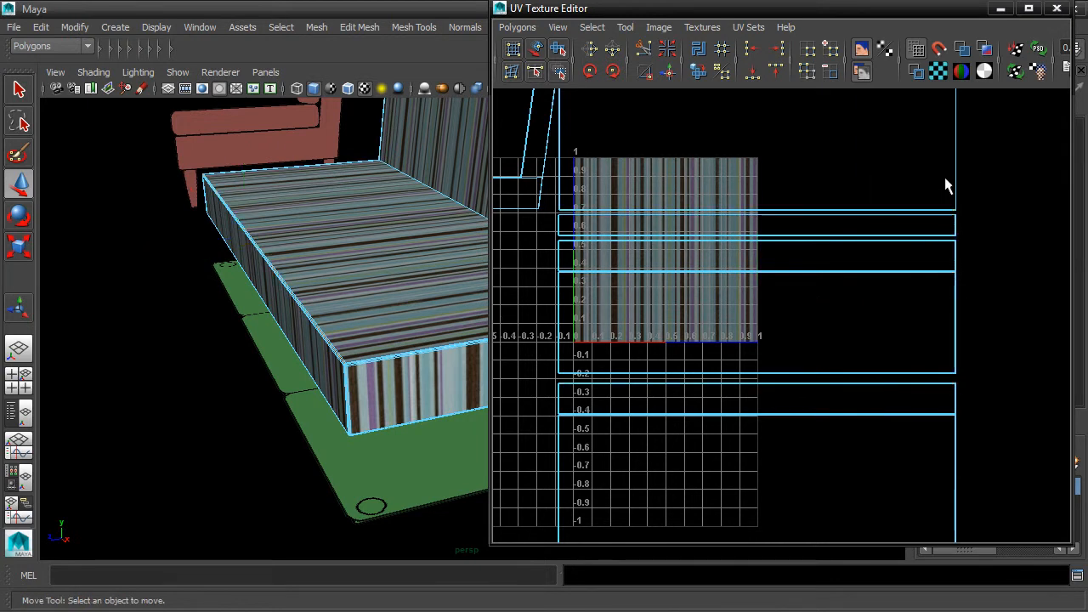
click(956, 187)
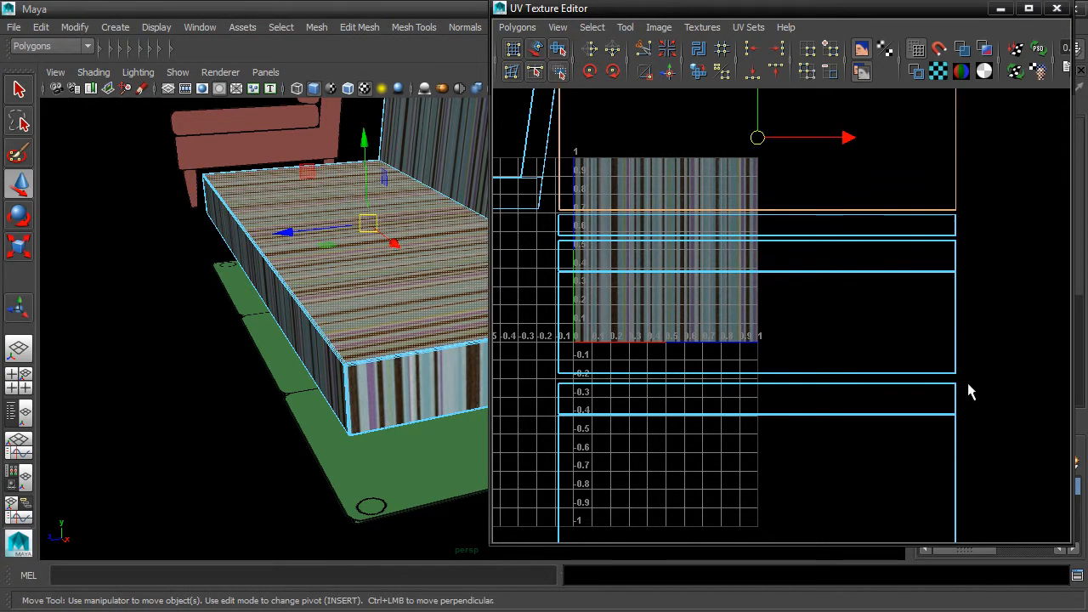
shift+drag(935, 435, 972, 449)
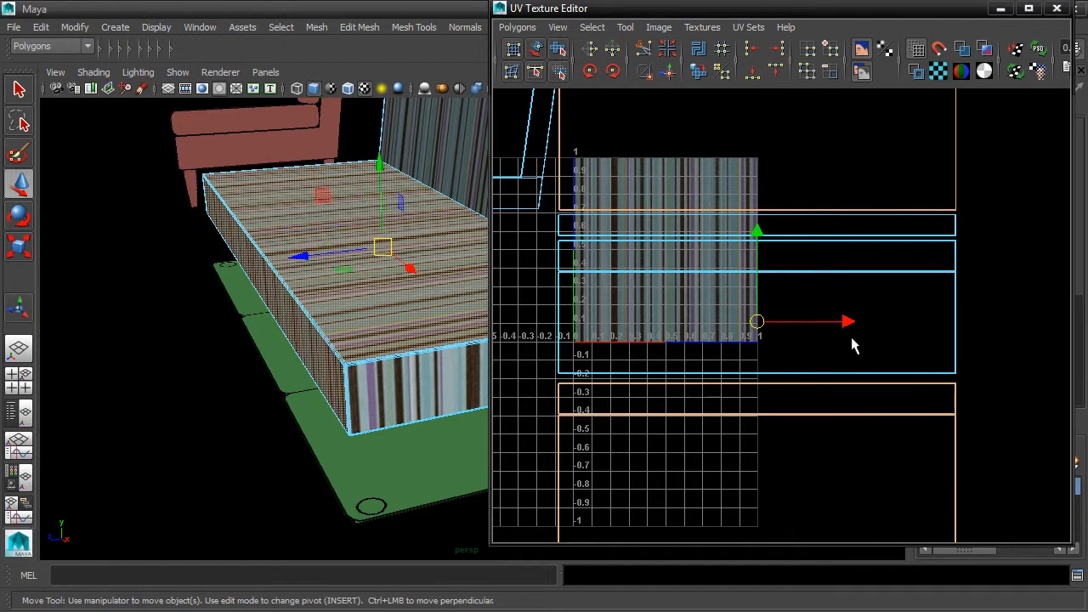
drag(843, 320, 1087, 323)
scroll(936, 334, down, 1)
scroll(937, 334, down, 2)
alt+middle_drag(932, 357, 740, 347)
Select only the front-and-underside shell and move it up to just below the seat-top shell
click(736, 330)
click(736, 355)
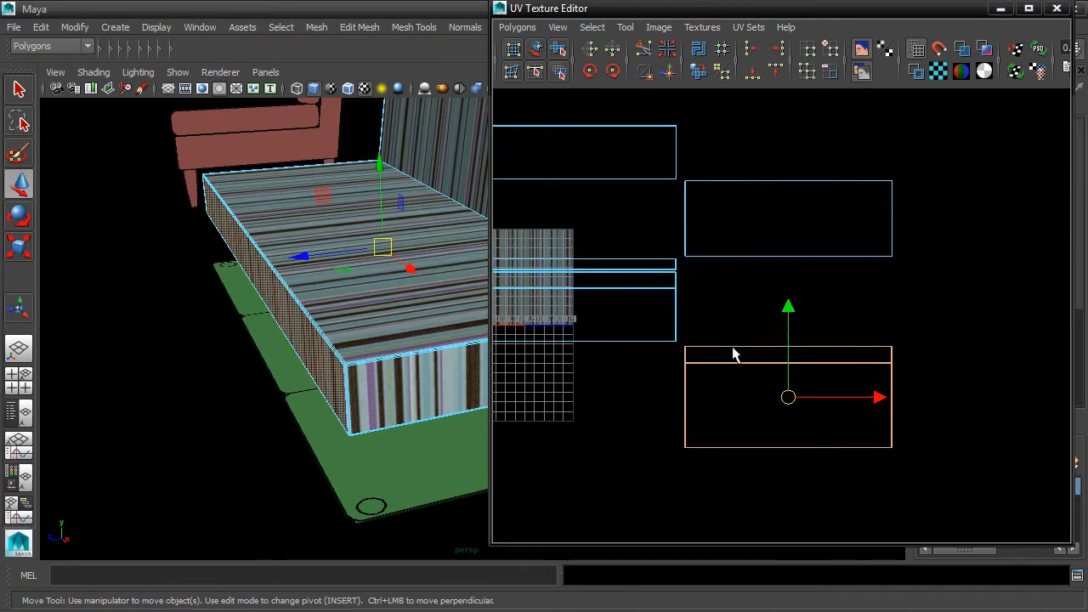
drag(790, 311, 797, 234)
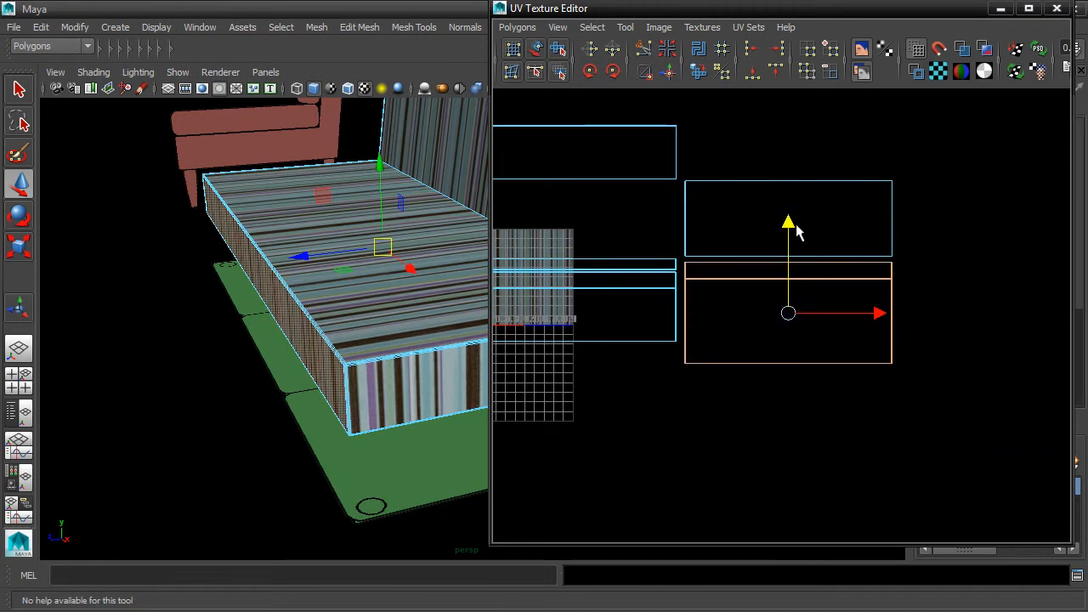
Select the edge shared by the seat-top shell and the front strip, and join the shells with Move and Sew UV Edges
scroll(757, 255, up, 3)
alt+middle_drag(690, 215, 772, 328)
scroll(772, 330, up, 8)
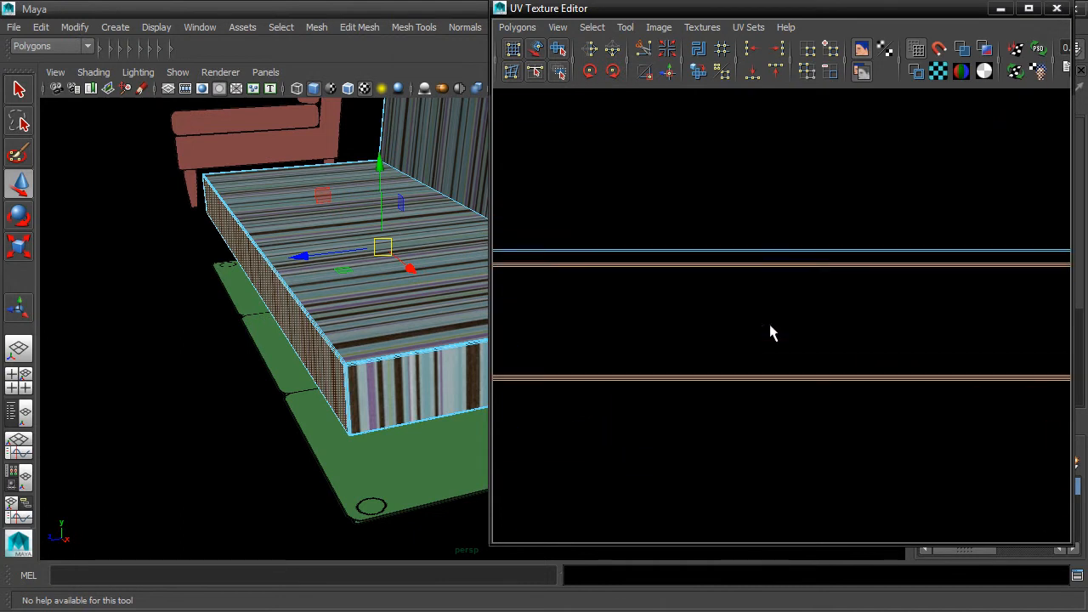
alt+middle_drag(693, 266, 935, 383)
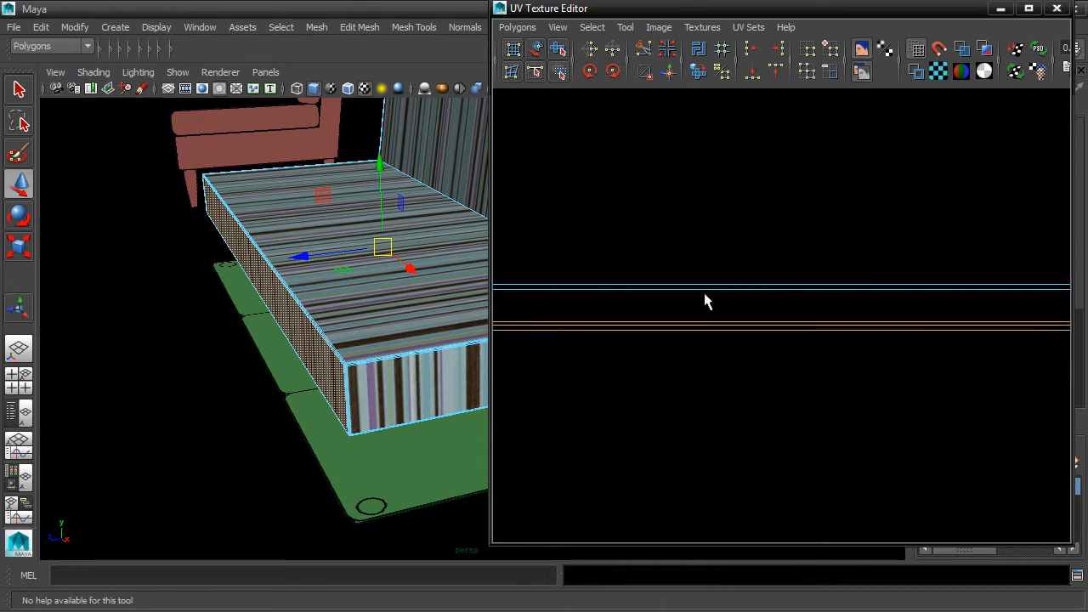
alt+middle_drag(763, 304, 918, 292)
right_click(757, 323)
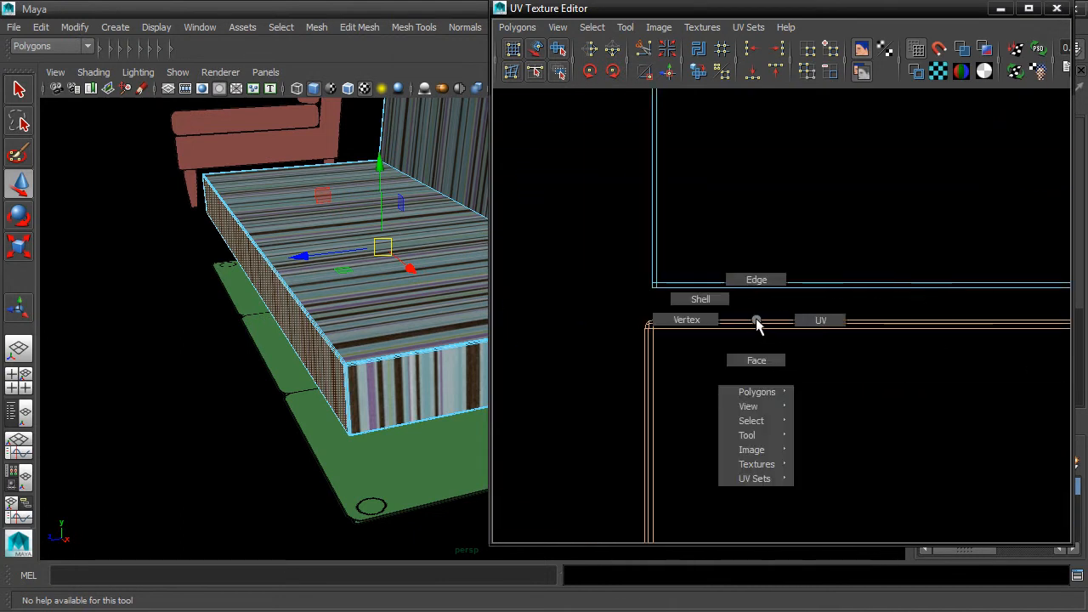
click(759, 283)
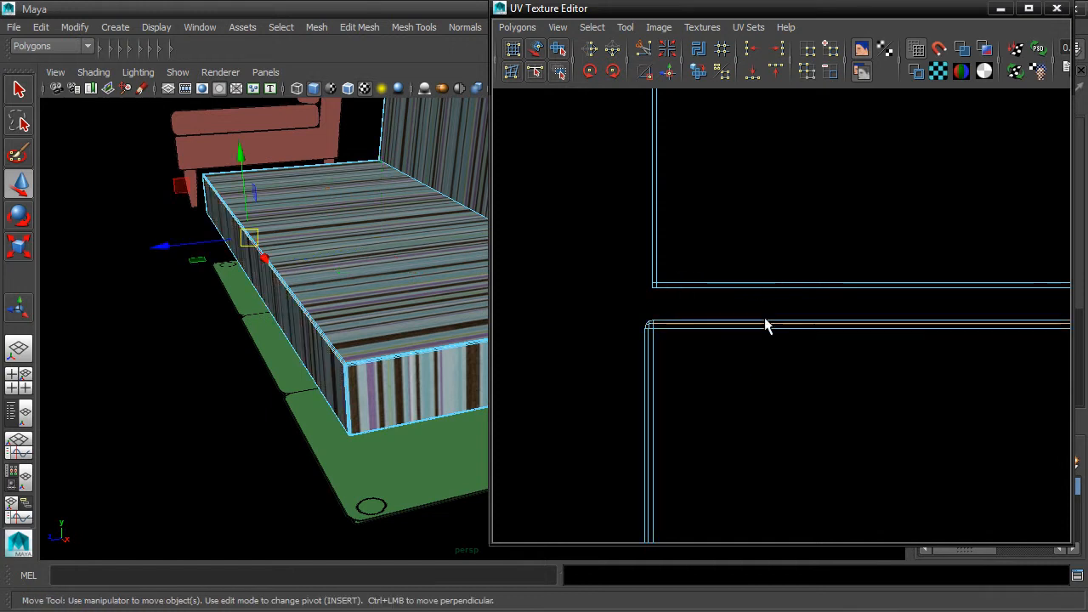
scroll(765, 326, up, 3)
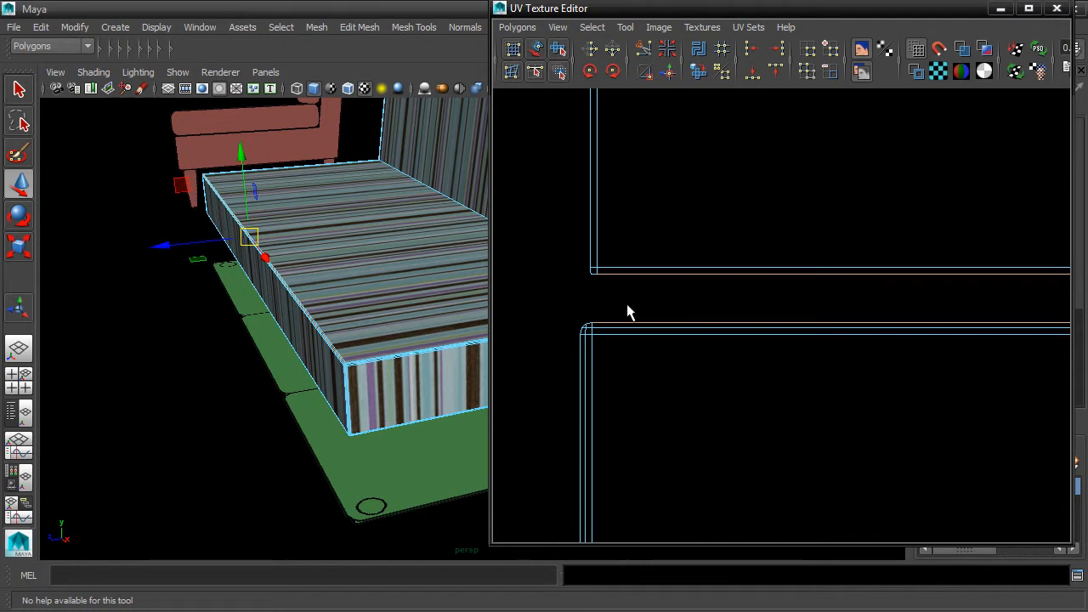
click(518, 27)
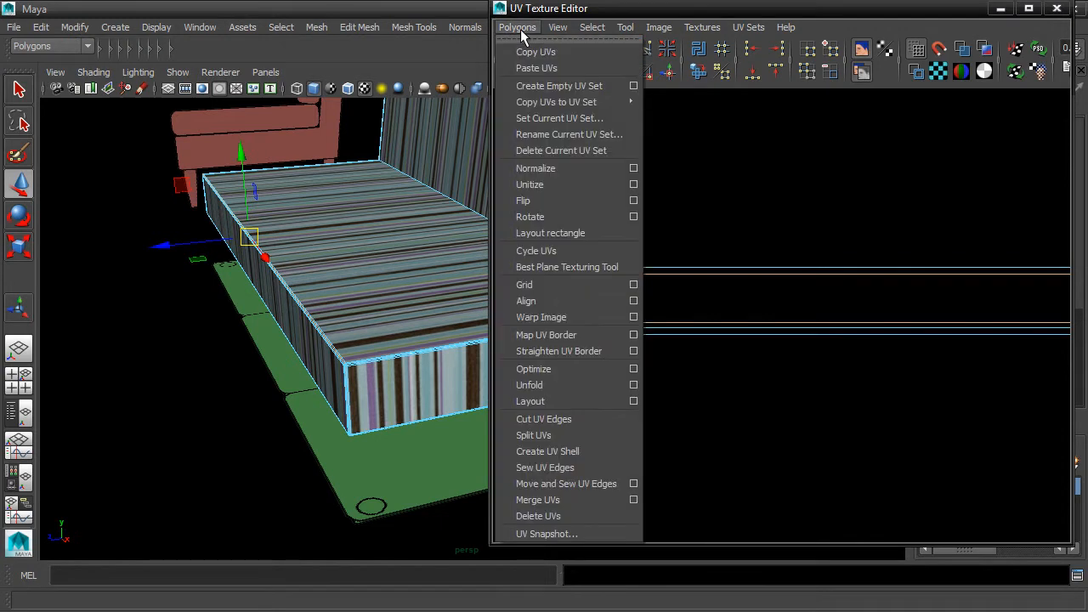
click(613, 484)
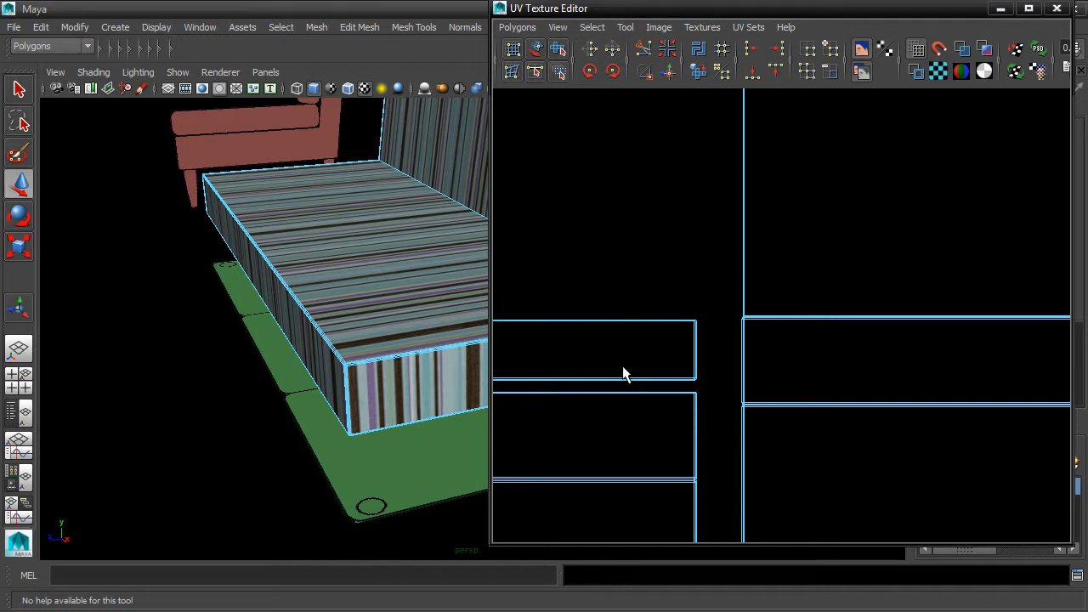
scroll(624, 375, down, 5)
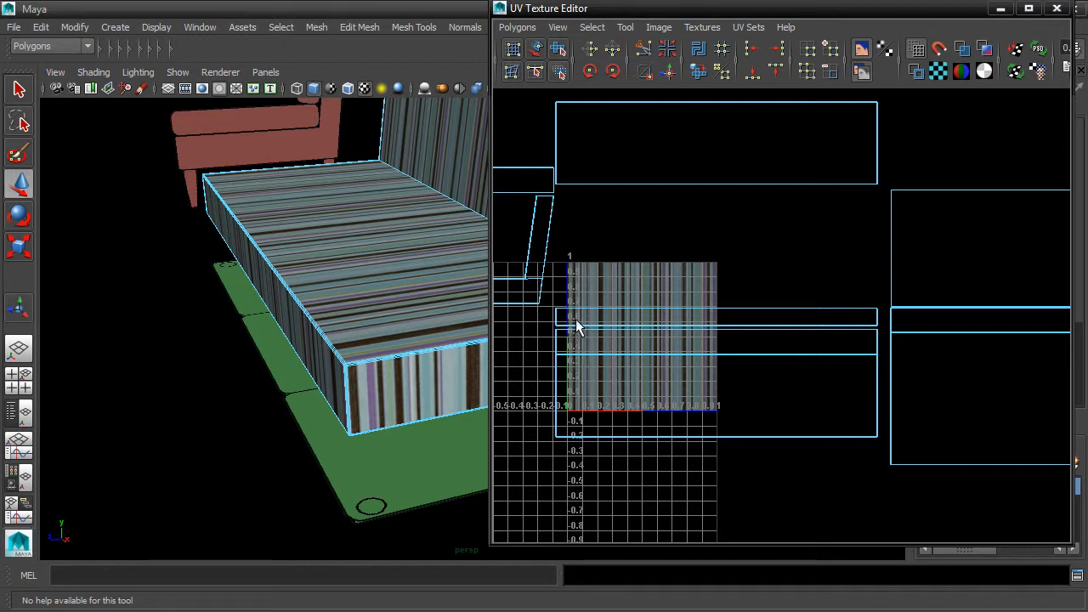
Select the border edge shared by the sofa's rear face and underside, and locate its matching edges in the UV layout
alt+drag(437, 250, 318, 303)
click(415, 178)
alt+drag(414, 178, 291, 207)
click(337, 300)
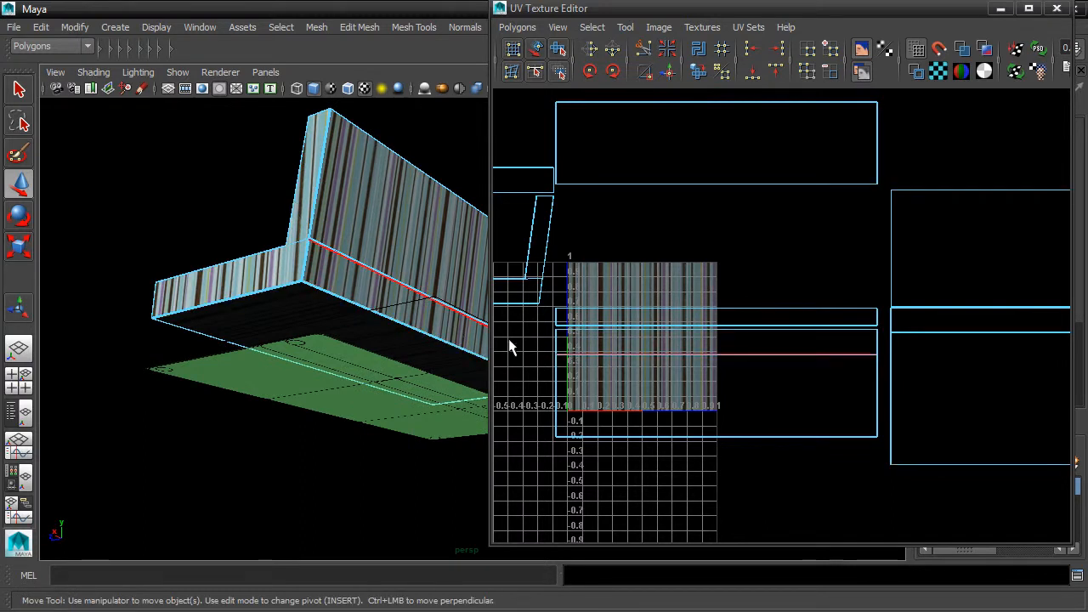
alt+drag(378, 326, 425, 321)
scroll(369, 315, up, 3)
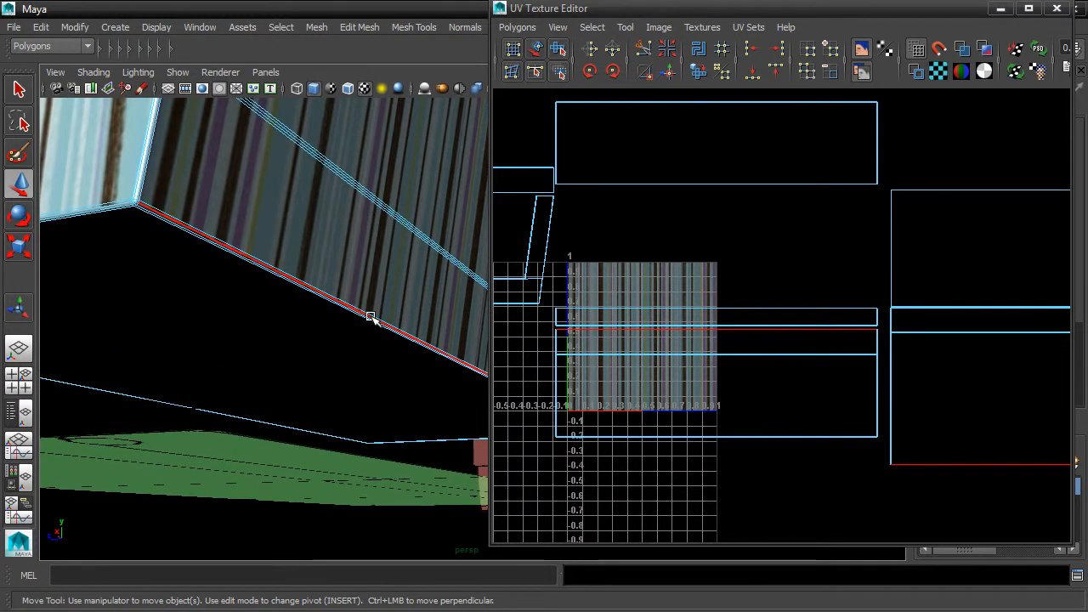
click(370, 317)
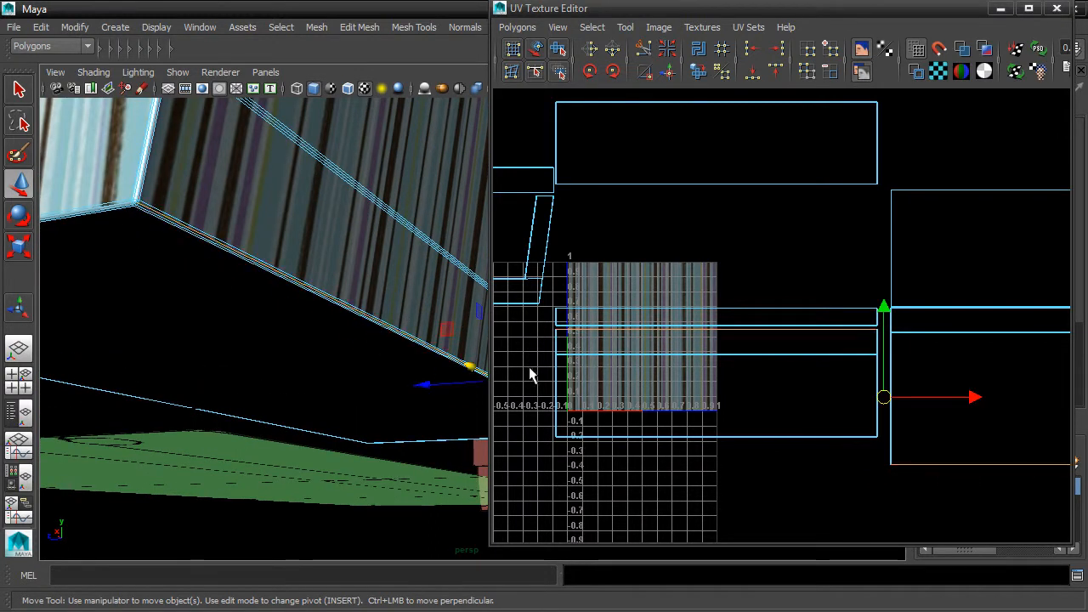
alt+right_drag(933, 466, 919, 454)
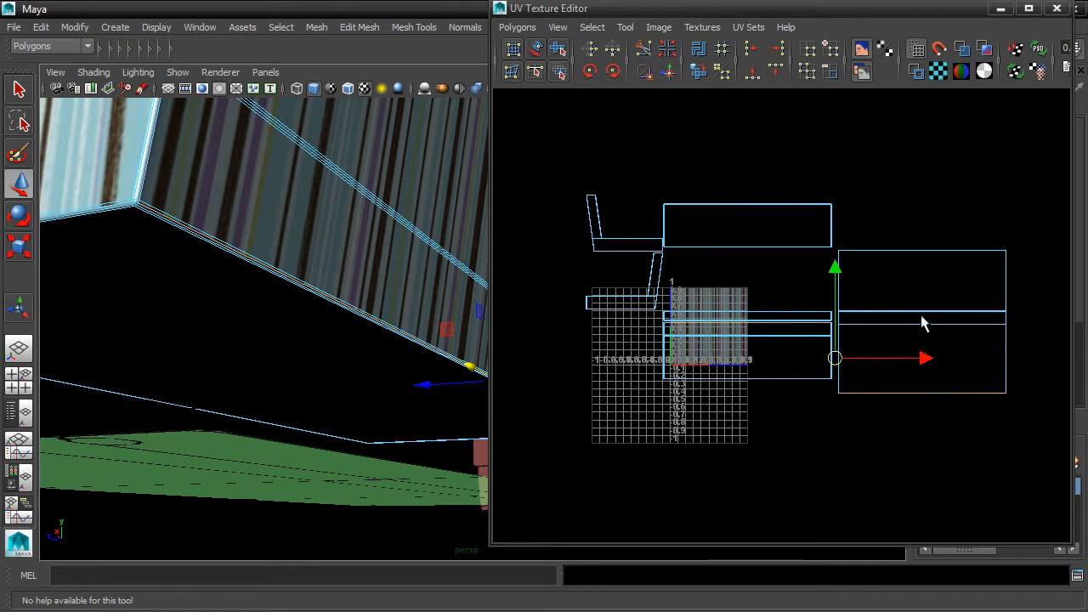
mouse_move(793, 372)
alt+right_down()
mouse_move(806, 400)
mouse_move(807, 384)
alt+right_up()
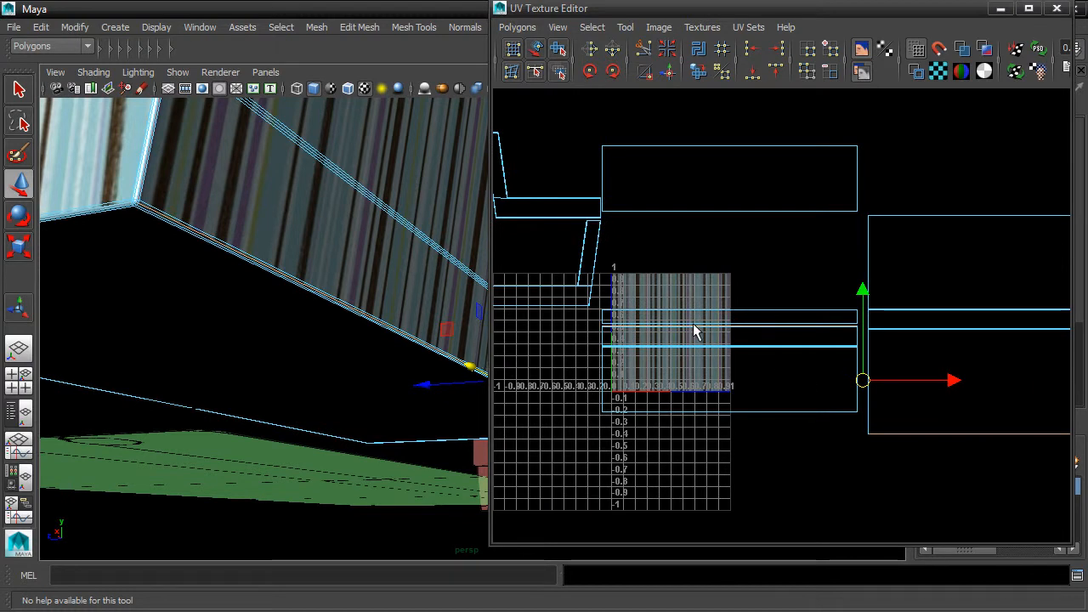
alt+right_drag(819, 306, 811, 286)
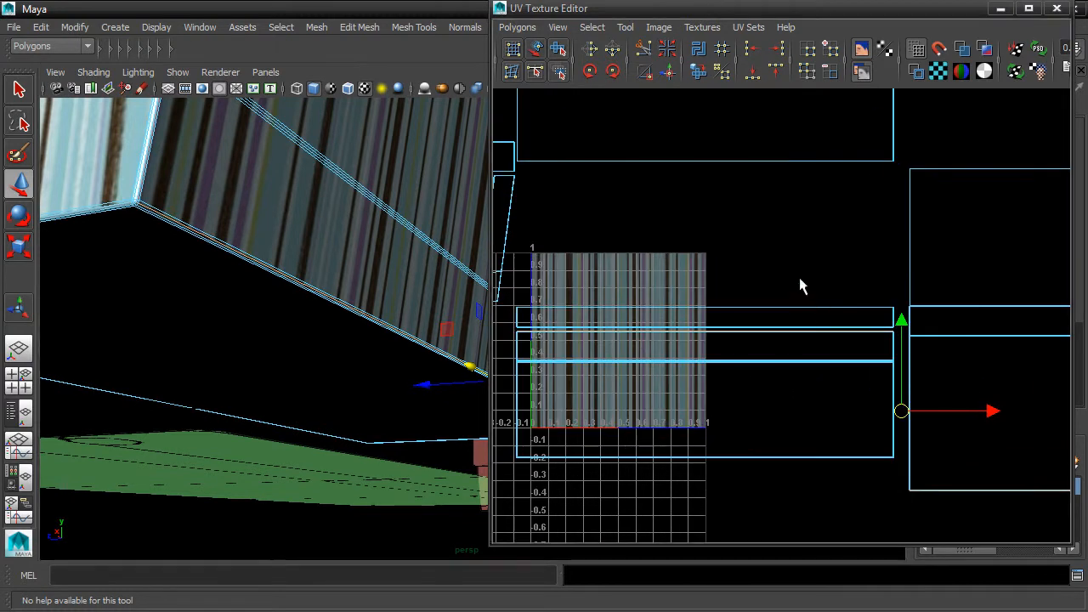
alt+middle_drag(794, 269, 851, 255)
Select the upper border edge of the narrow backrest-top strip and locate the matching border on the rear-face shell
right_click(852, 295)
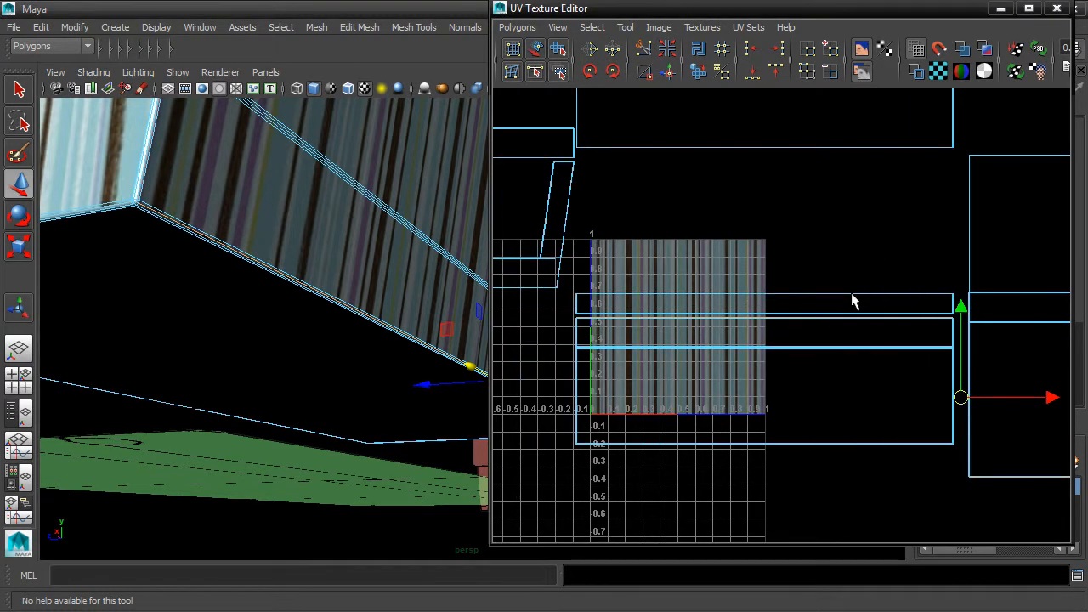
click(853, 296)
scroll(853, 298, down, 3)
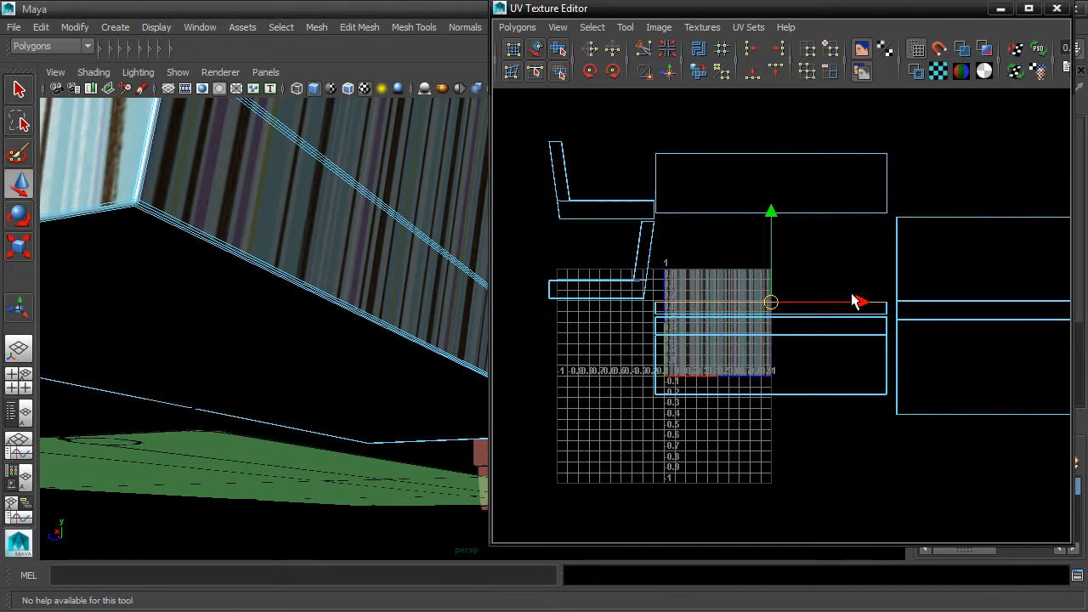
alt+middle_drag(873, 265, 805, 256)
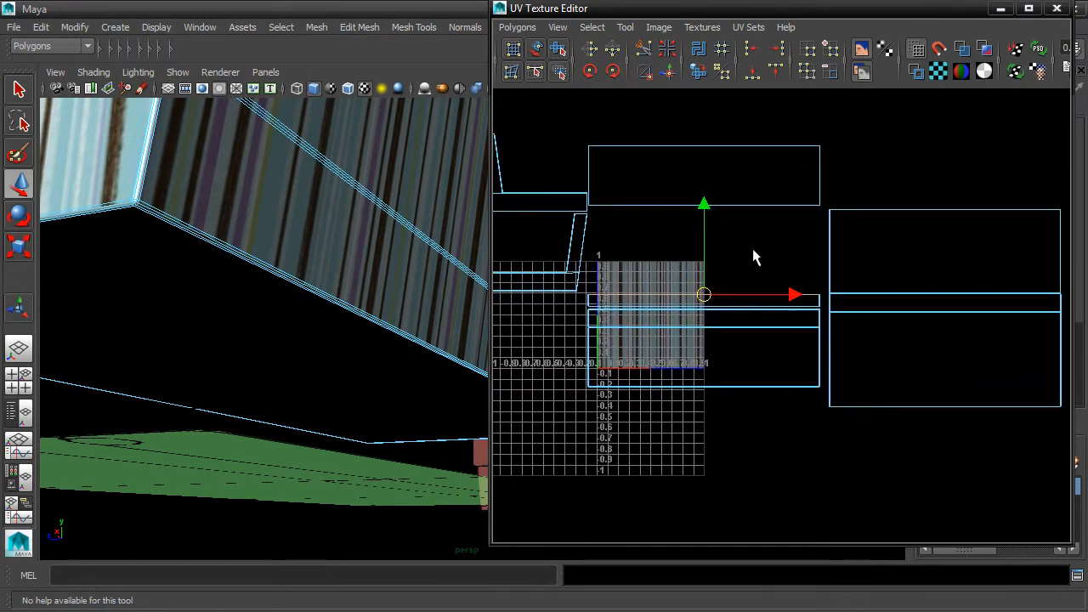
scroll(737, 262, up, 3)
scroll(736, 262, up, 6)
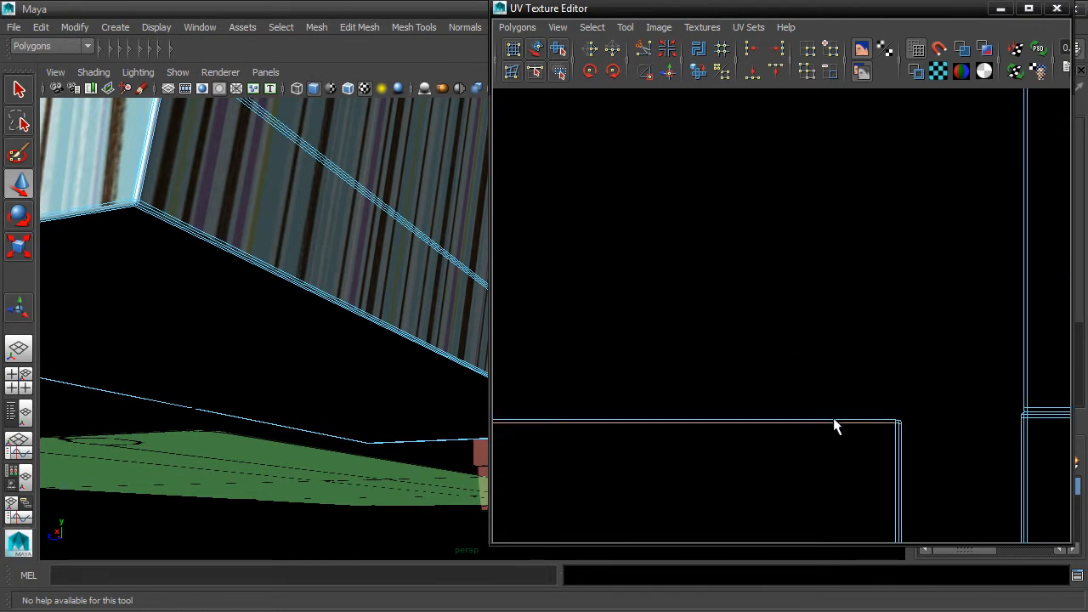
drag(834, 411, 828, 406)
scroll(823, 397, down, 8)
scroll(813, 364, up, 5)
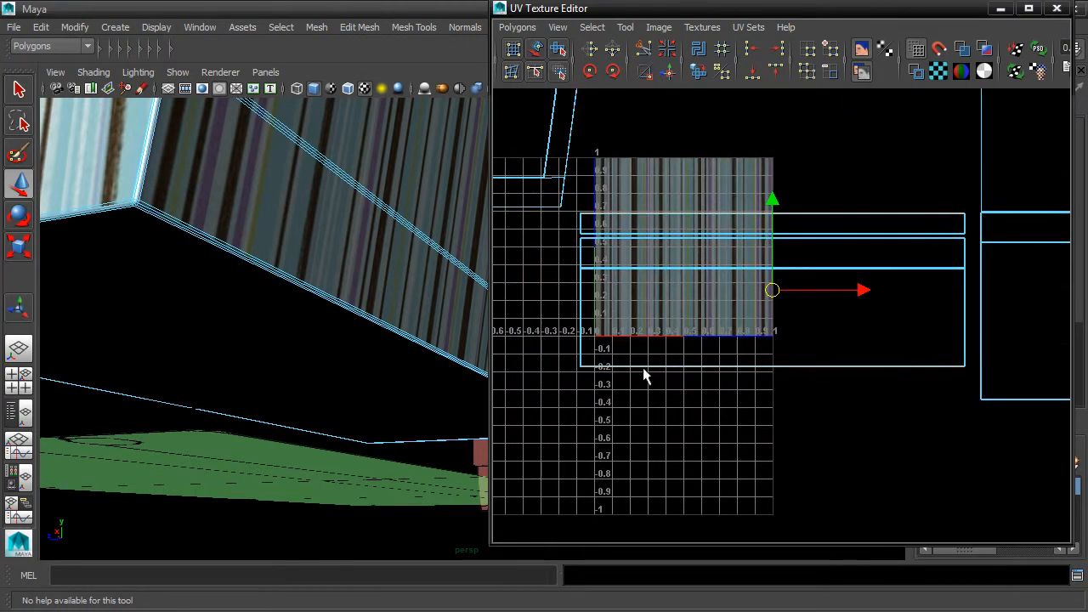
Select the whole narrow backrest-top strip shell and move it down to just below the rear-face shell
right_drag(861, 220, 807, 194)
click(814, 223)
drag(772, 180, 785, 323)
click(785, 323)
Select the edge shared by the rear-face shell and the backrest-top strip, and join the shells with Move and Sew UV Edges
alt+right_drag(785, 323, 910, 339)
alt+middle_drag(878, 329, 627, 86)
scroll(782, 320, up, 5)
right_drag(790, 299, 784, 256)
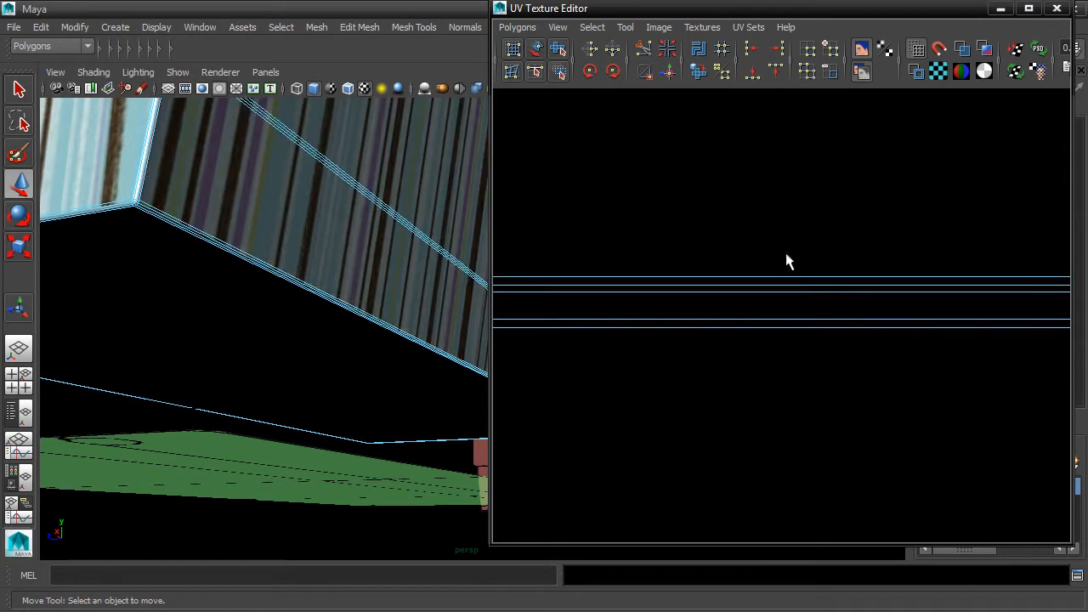
click(801, 294)
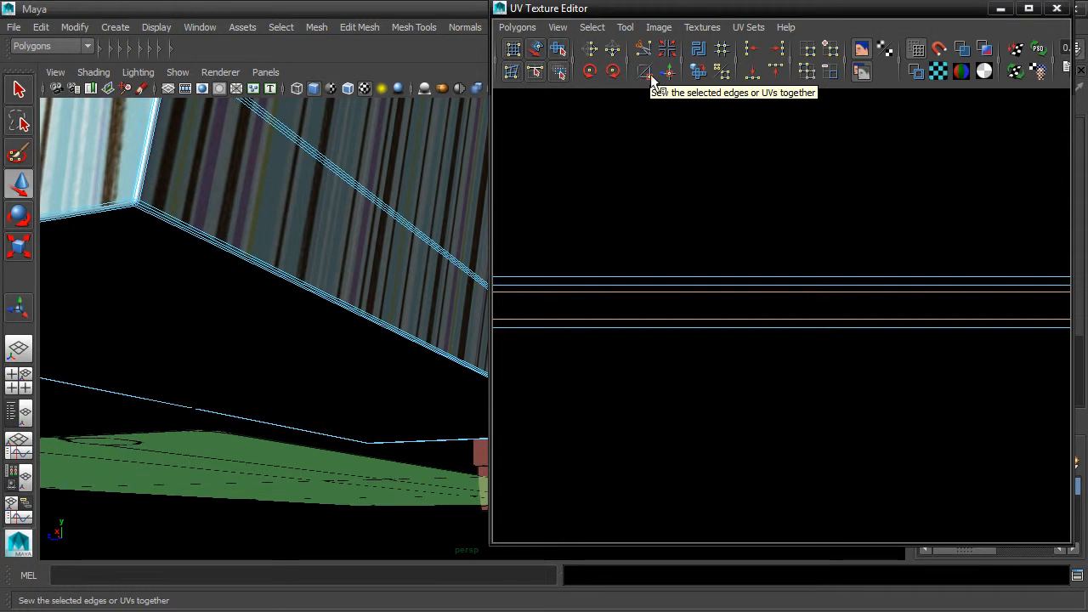
key(alt)
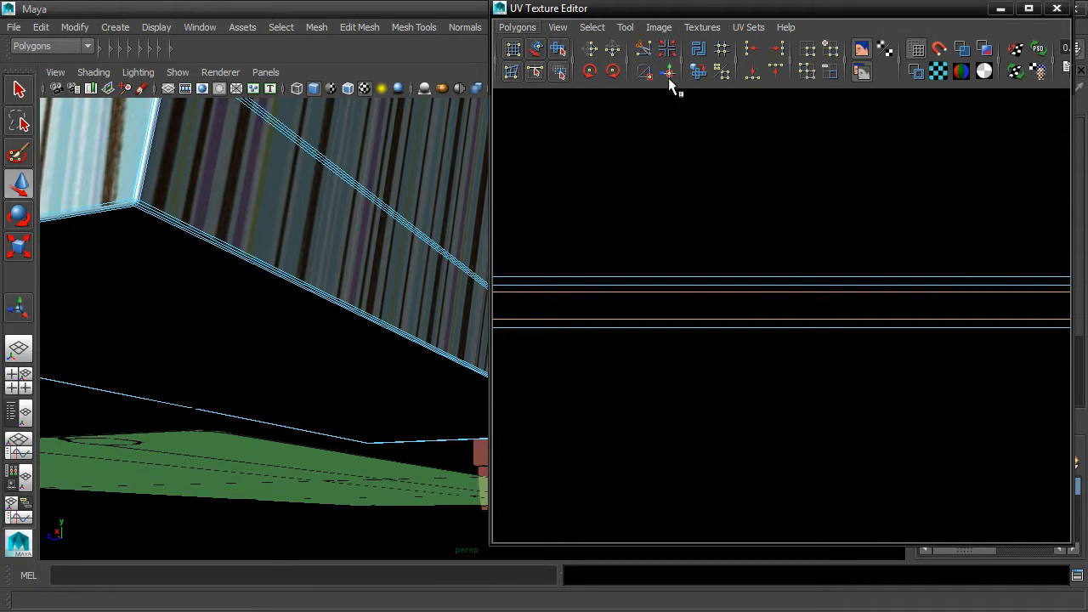
click(669, 74)
key(f)
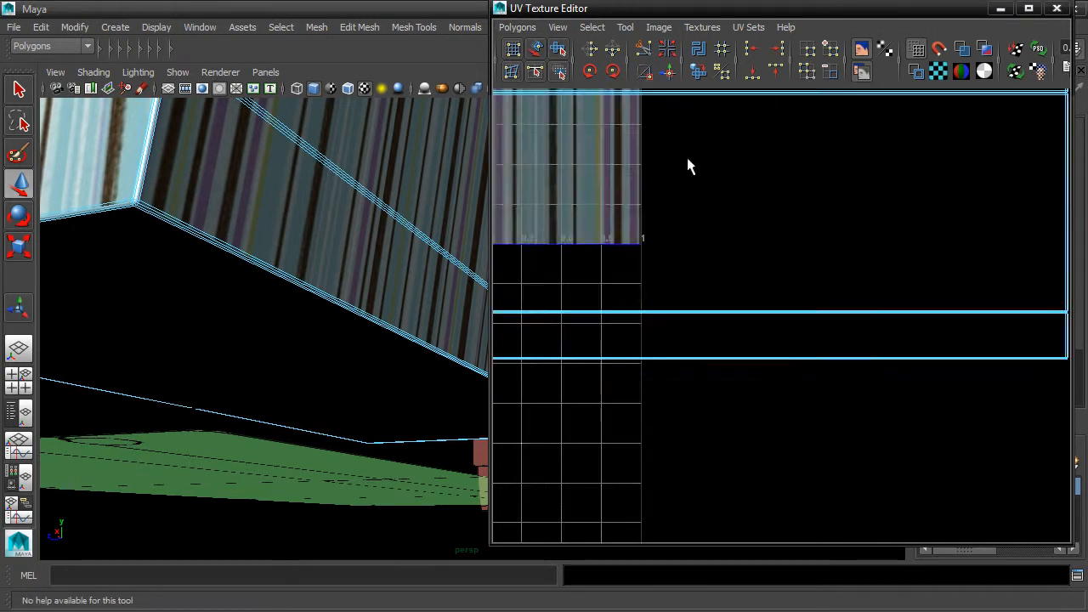
key(shift+a)
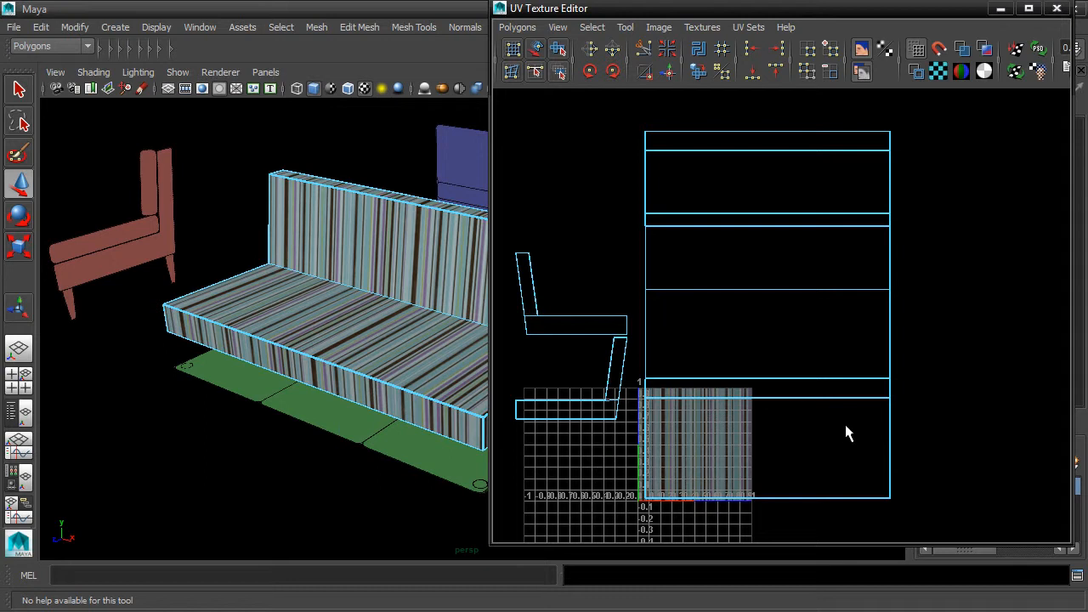
Examine the sofa's side panels and select the two UVs at the backrest tip of the upper side-panel shell
alt+drag(394, 267, 289, 246)
scroll(290, 247, up, 4)
alt+middle_drag(319, 245, 420, 315)
alt+drag(420, 315, 367, 292)
alt+middle_drag(371, 271, 405, 298)
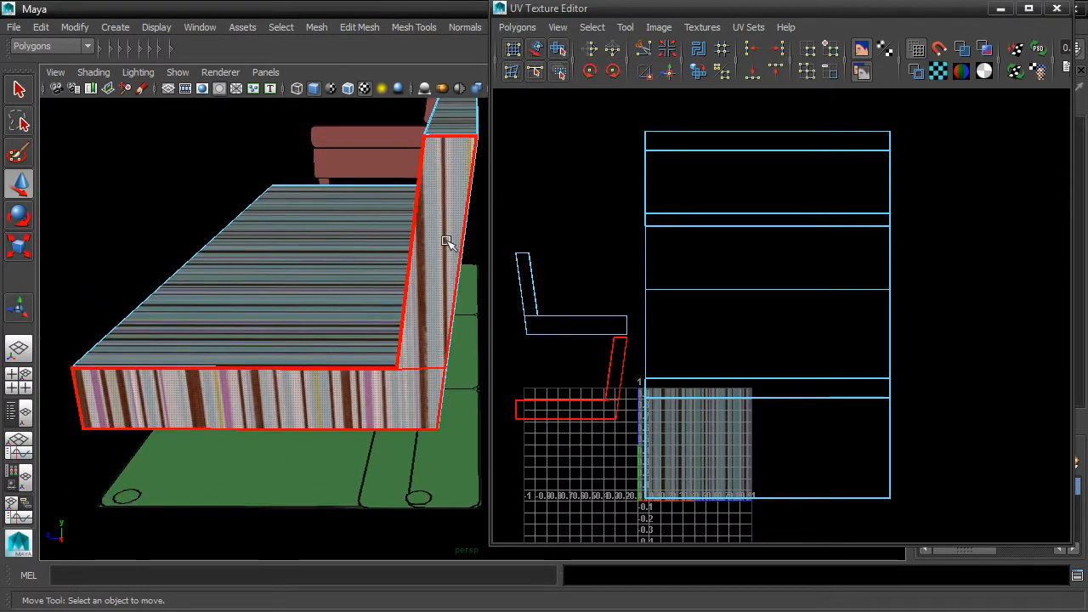
click(437, 389)
alt+drag(438, 389, 363, 306)
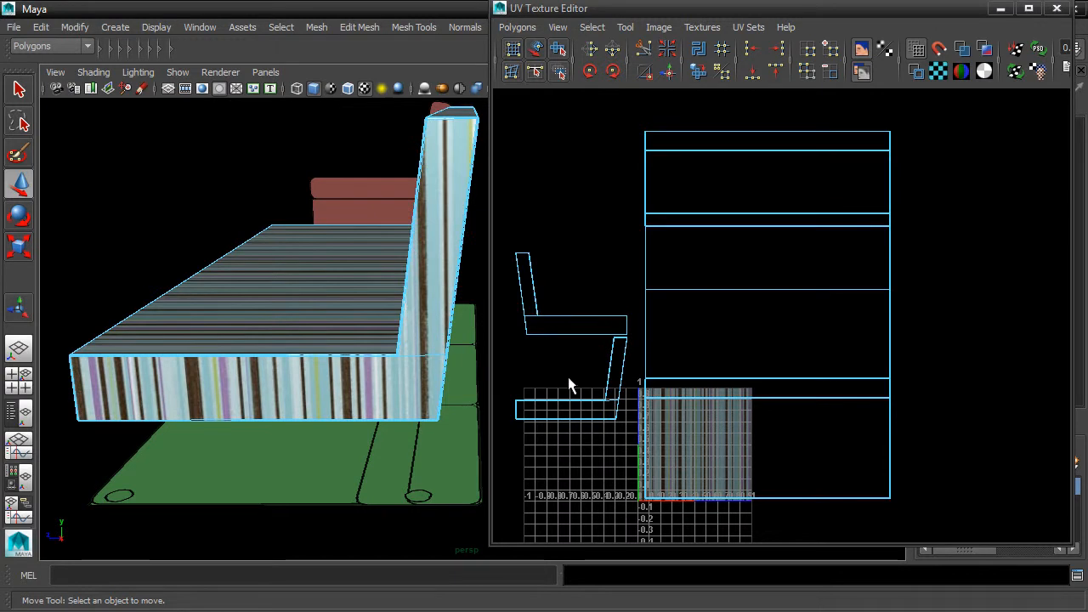
scroll(705, 298, up, 2)
alt+middle_drag(551, 278, 712, 235)
scroll(705, 306, up, 2)
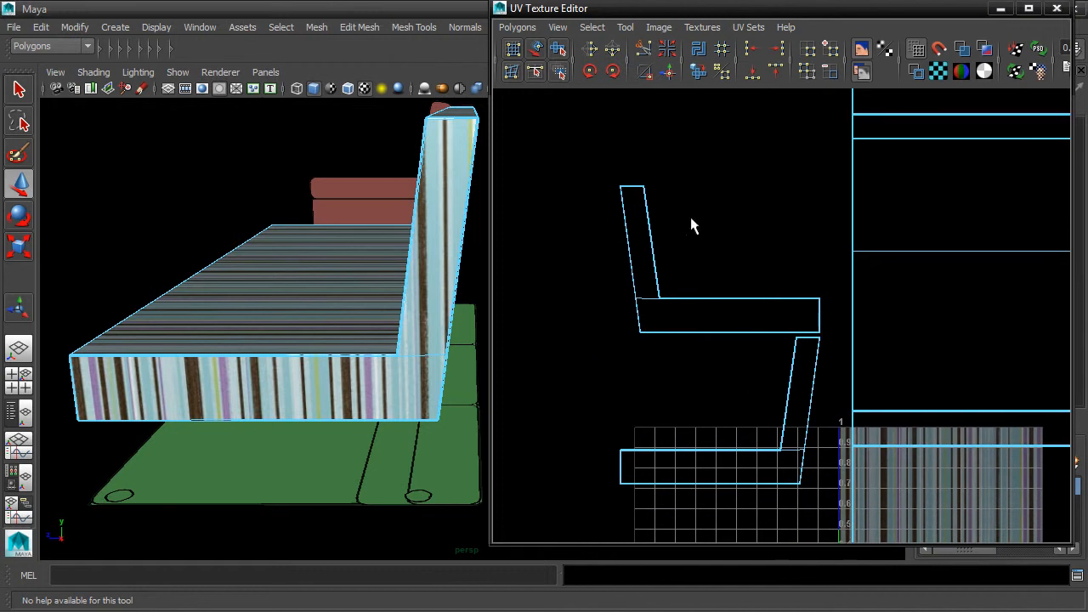
right_drag(633, 192, 683, 189)
drag(602, 175, 683, 197)
key(w)
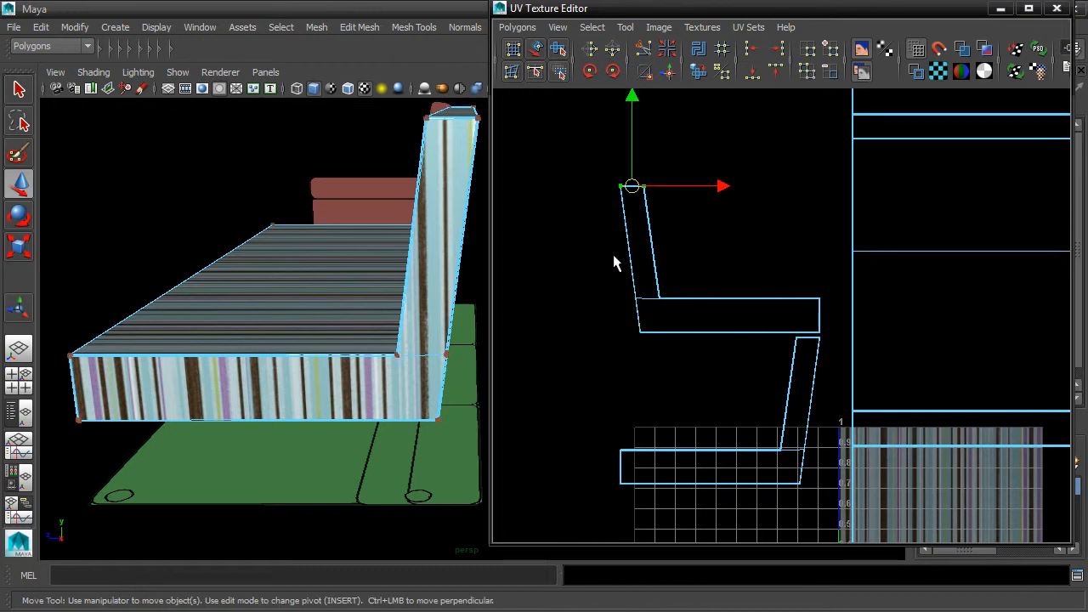
Move the two backrest-tip UVs horizontally until the shell's backrest section stands vertical
alt+drag(416, 225, 398, 260)
alt+middle_drag(423, 260, 423, 185)
alt+drag(423, 184, 428, 265)
alt+middle_drag(429, 266, 427, 205)
alt+drag(427, 204, 430, 209)
alt+middle_drag(427, 240, 427, 201)
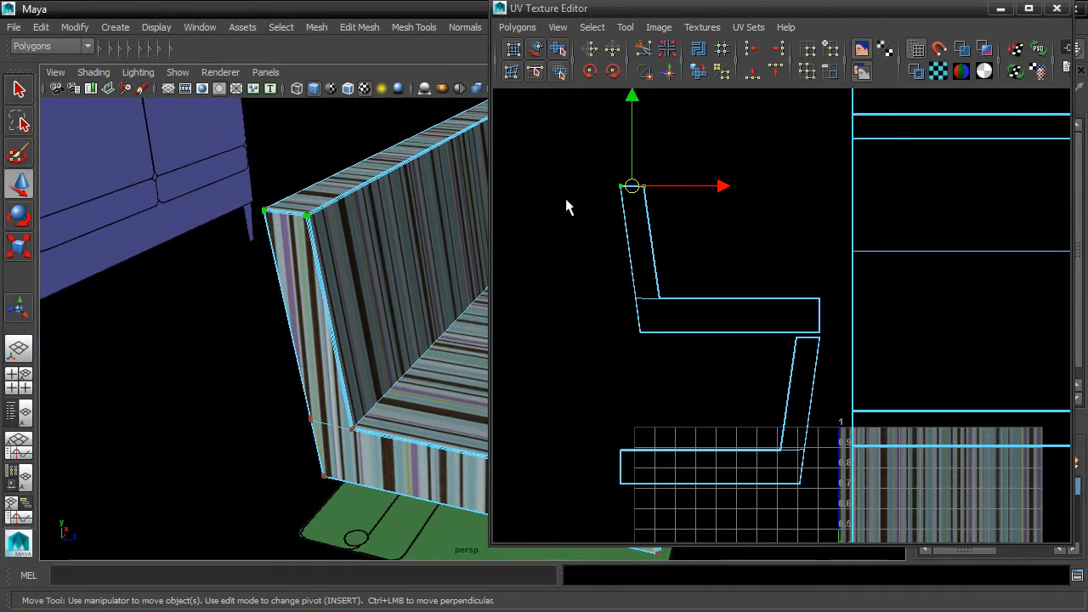
alt+right_drag(566, 201, 624, 201)
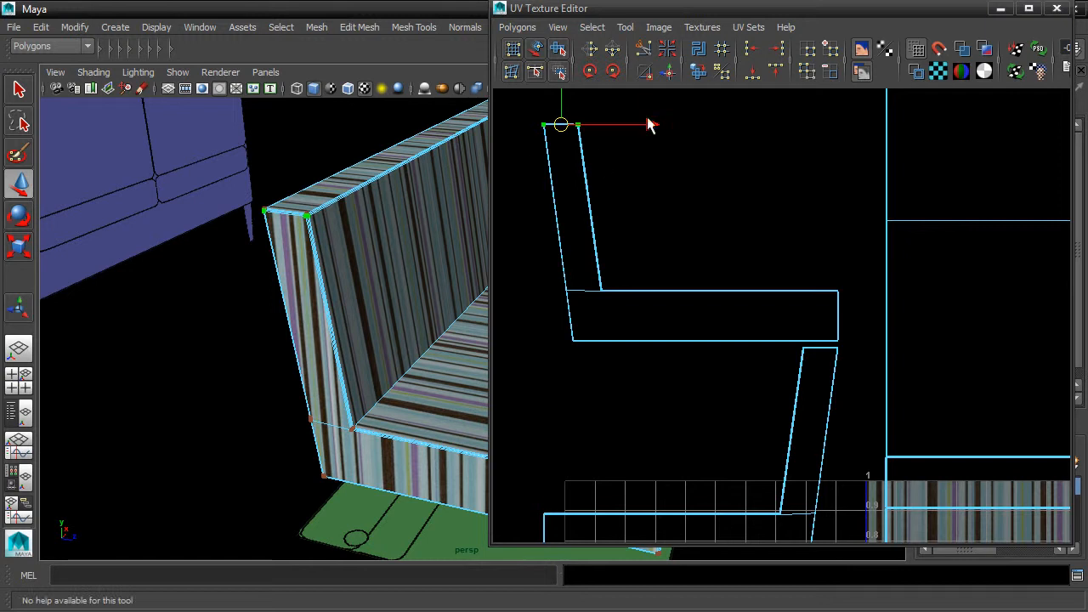
drag(648, 125, 673, 126)
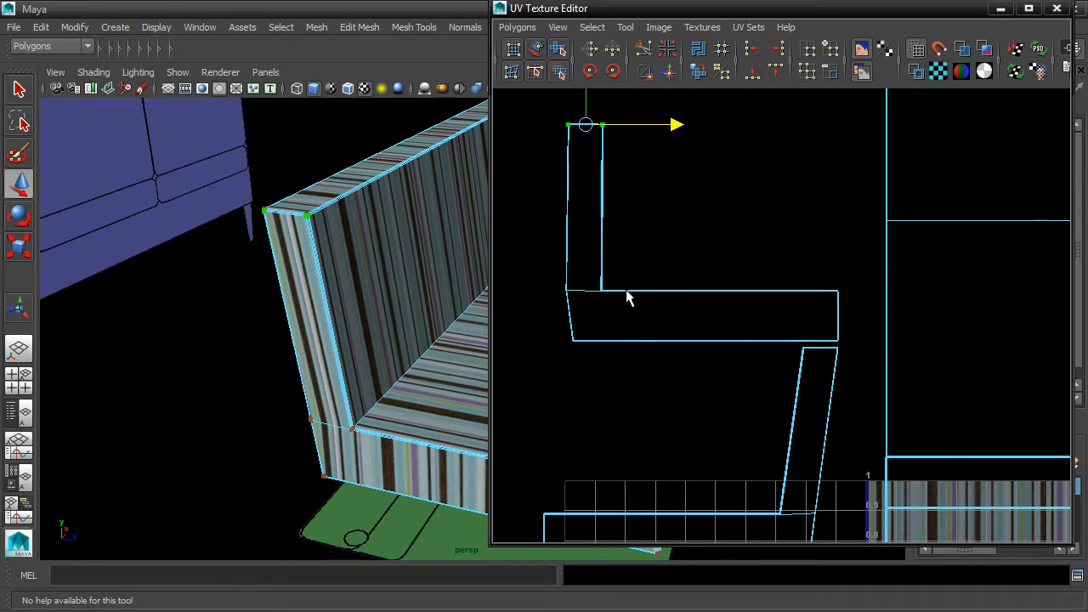
Select the whole straightened side-panel shell and move it onto the striped texture tile
right_drag(628, 296, 592, 294)
click(592, 294)
drag(695, 237, 940, 446)
alt+middle_drag(777, 340, 600, 201)
drag(771, 301, 874, 453)
alt+middle_drag(857, 378, 808, 261)
scroll(812, 275, up, 2)
Adjust the side shell's backrest-tip UVs and lower rear corner UV horizontally so its rear border runs vertical
right_drag(722, 219, 776, 220)
drag(693, 201, 810, 218)
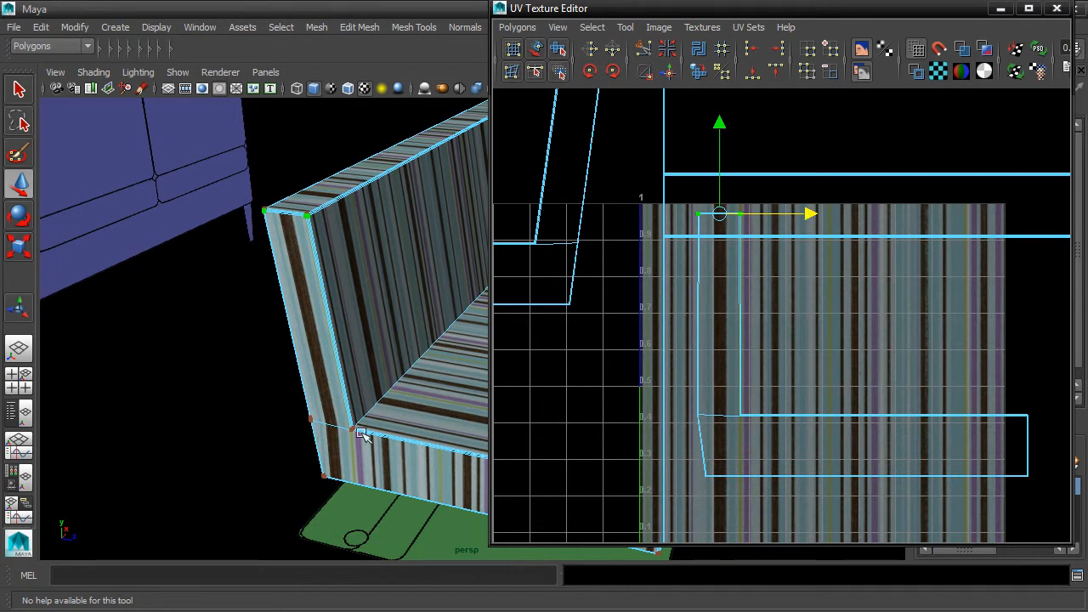
drag(698, 467, 718, 496)
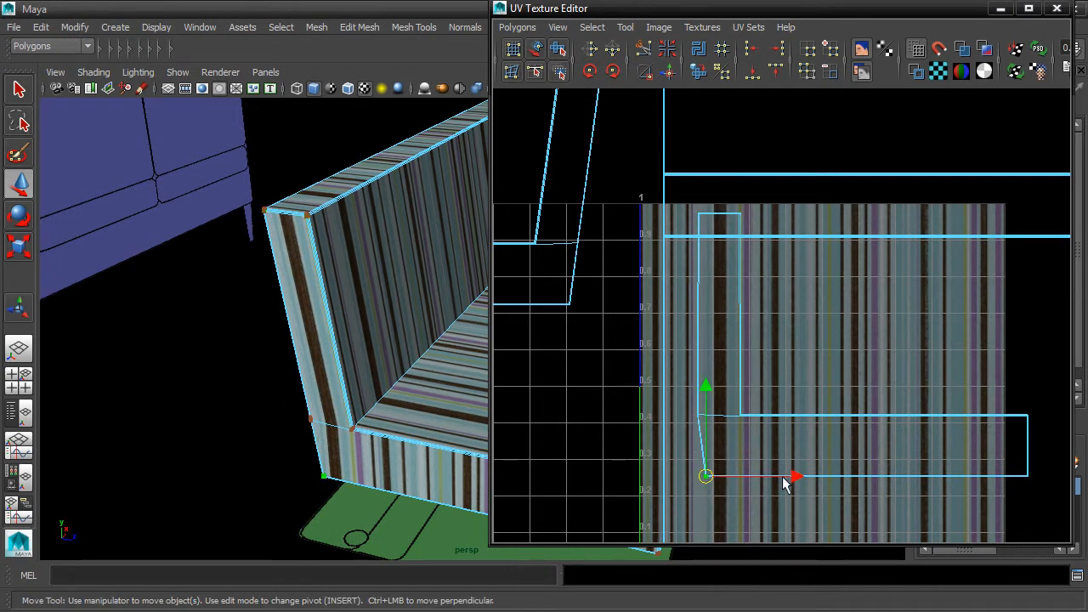
drag(791, 477, 786, 480)
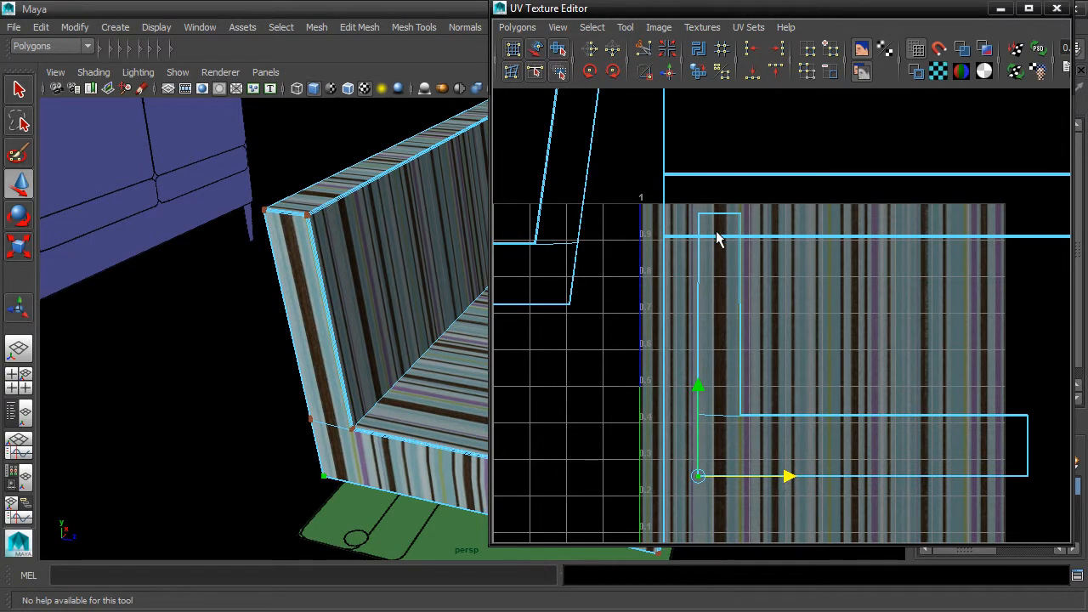
alt+middle_drag(428, 337, 323, 264)
scroll(353, 343, up, 3)
alt+drag(400, 340, 357, 346)
alt+middle_drag(281, 303, 395, 316)
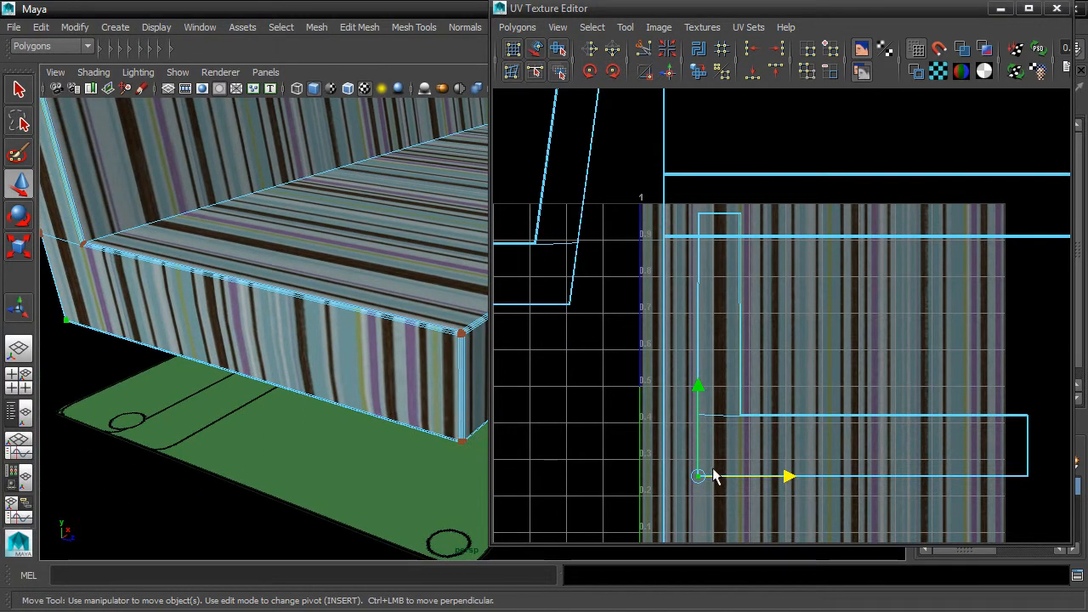
mouse_move(788, 478)
mouse_down()
mouse_move(736, 478)
mouse_move(782, 482)
mouse_up()
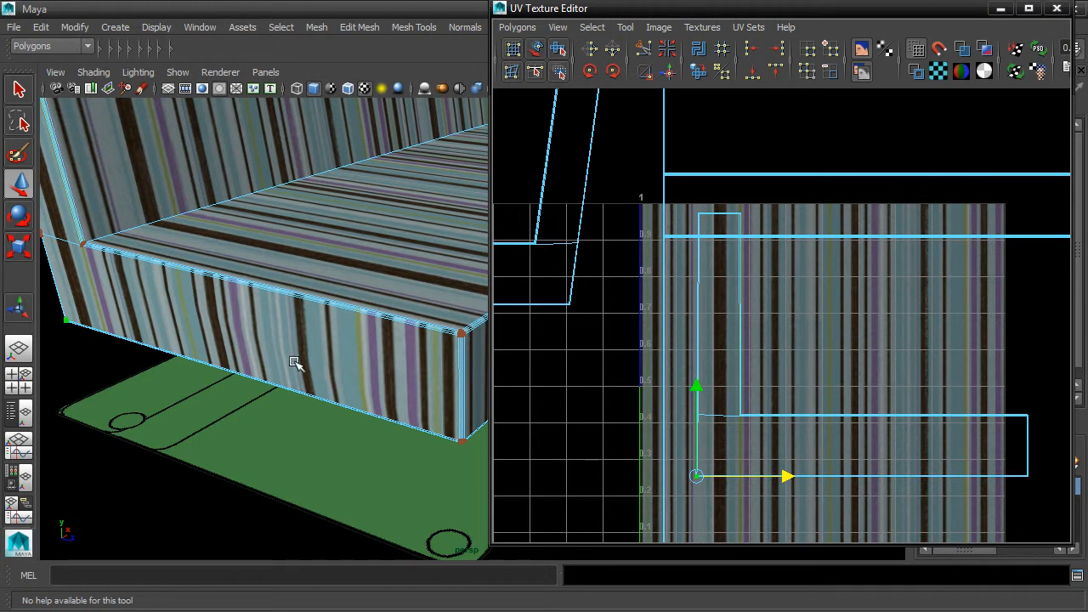
drag(782, 477, 786, 481)
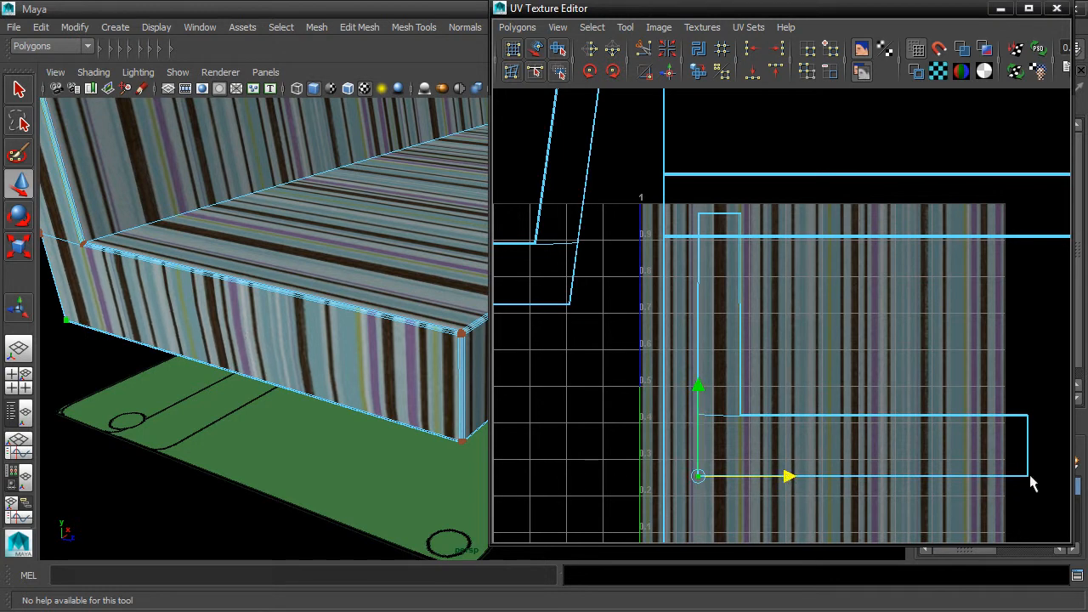
Select the lower front corner UV of the side shell and move it slightly inward so the front end slopes
drag(1001, 452, 1048, 485)
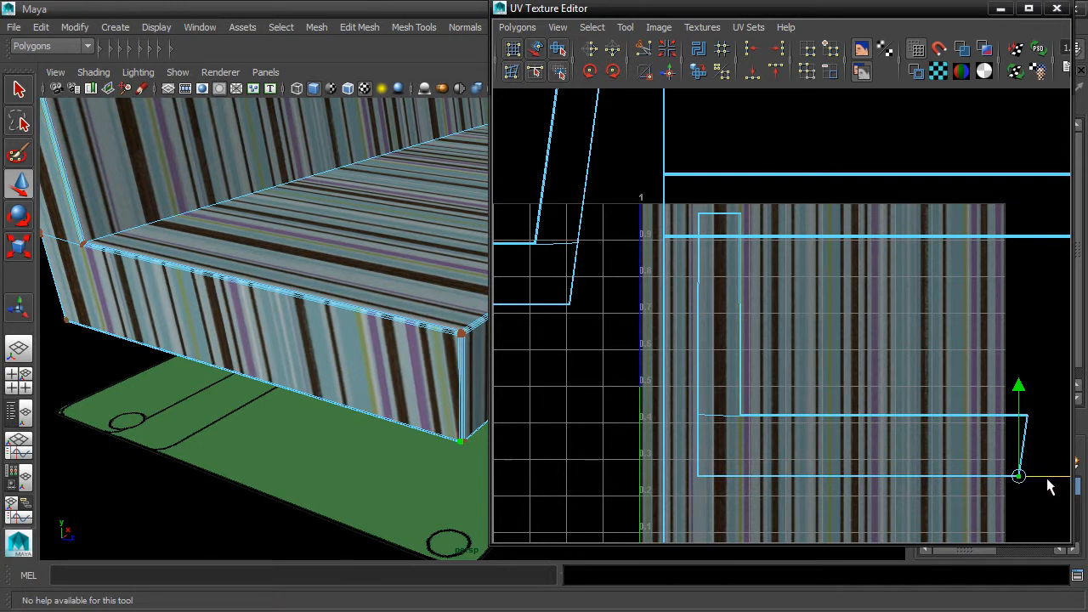
alt+drag(474, 330, 296, 301)
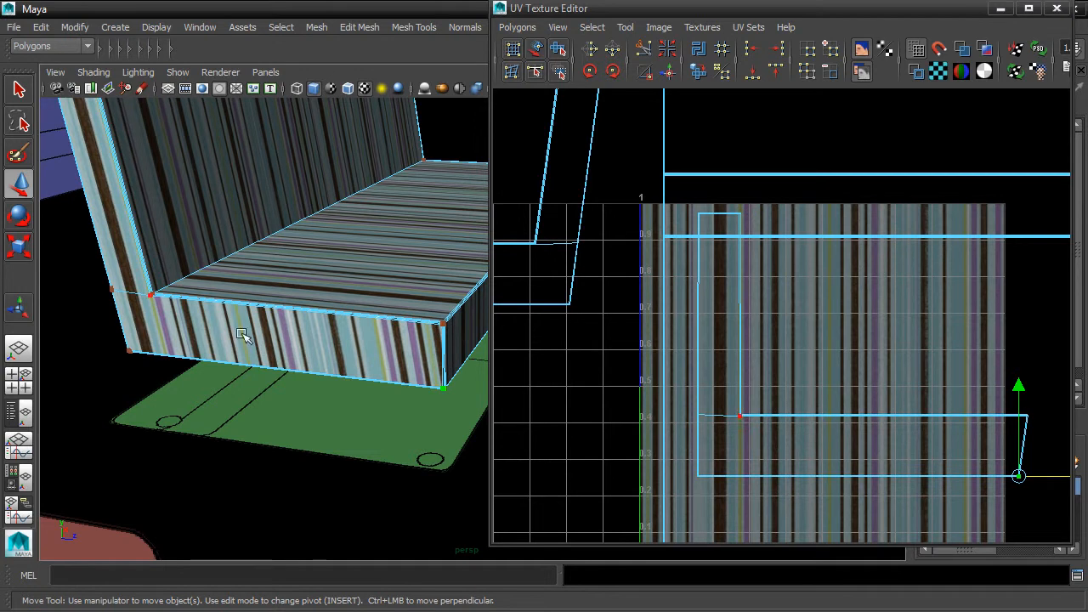
scroll(206, 282, down, 3)
Straighten the opposite side-panel shell by selecting its backrest UVs and shifting them horizontally until that section is vertical
alt+drag(370, 265, 207, 318)
scroll(300, 289, up, 3)
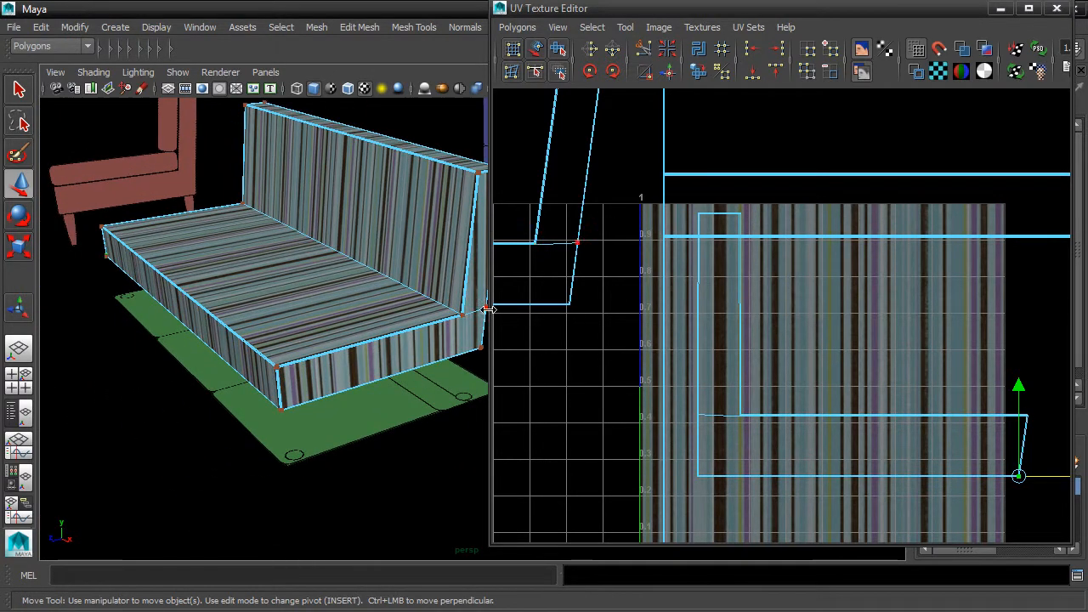
scroll(570, 229, down, 1)
alt+middle_drag(569, 230, 598, 356)
scroll(597, 356, down, 1)
drag(603, 207, 685, 255)
key(w)
key(f)
alt+middle_drag(364, 213, 399, 345)
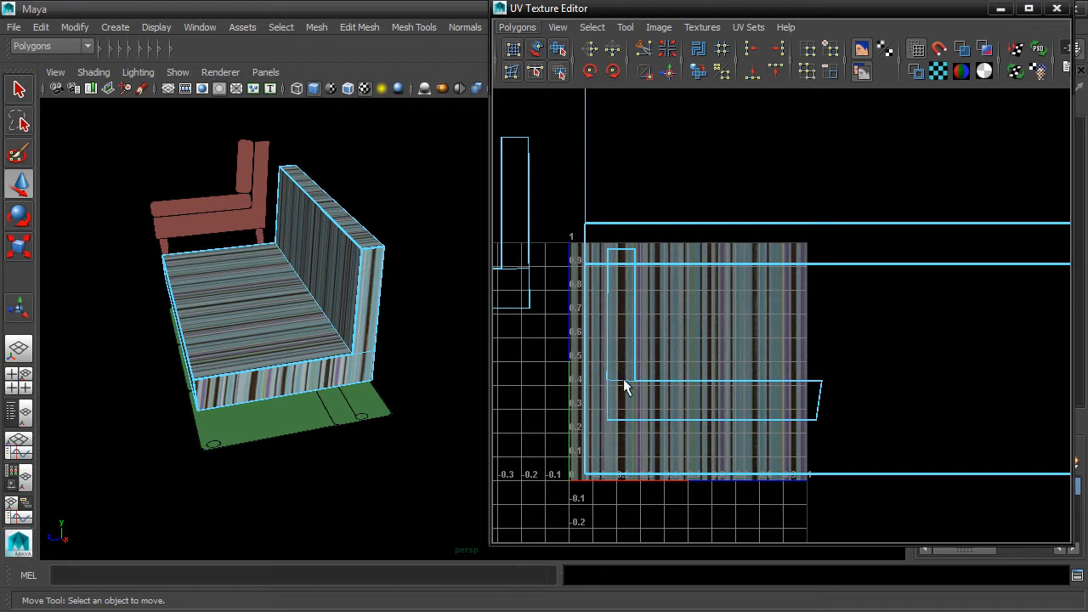
Select the large sewn shell and move it horizontally clear of the side-panel shells
click(586, 380)
key(f)
drag(908, 181, 1072, 185)
Select the side-panel shell lying over the texture tile and move it up to the tile's upper edge
click(772, 360)
drag(747, 338, 724, 234)
alt+middle_drag(715, 332, 702, 408)
Select the vertical front edge at one end of the backrest and move-and-sew that side-panel shell onto the large shell
scroll(416, 378, up, 8)
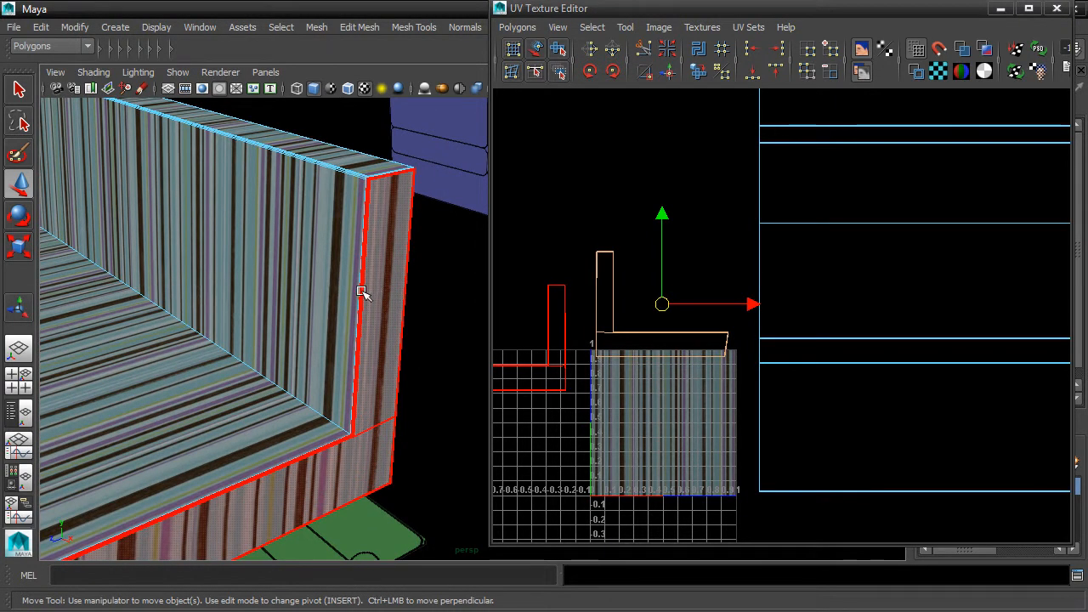
right_drag(362, 209, 362, 167)
scroll(368, 251, up, 3)
alt+middle_drag(362, 250, 395, 352)
scroll(395, 352, up, 2)
alt+middle_drag(347, 268, 392, 315)
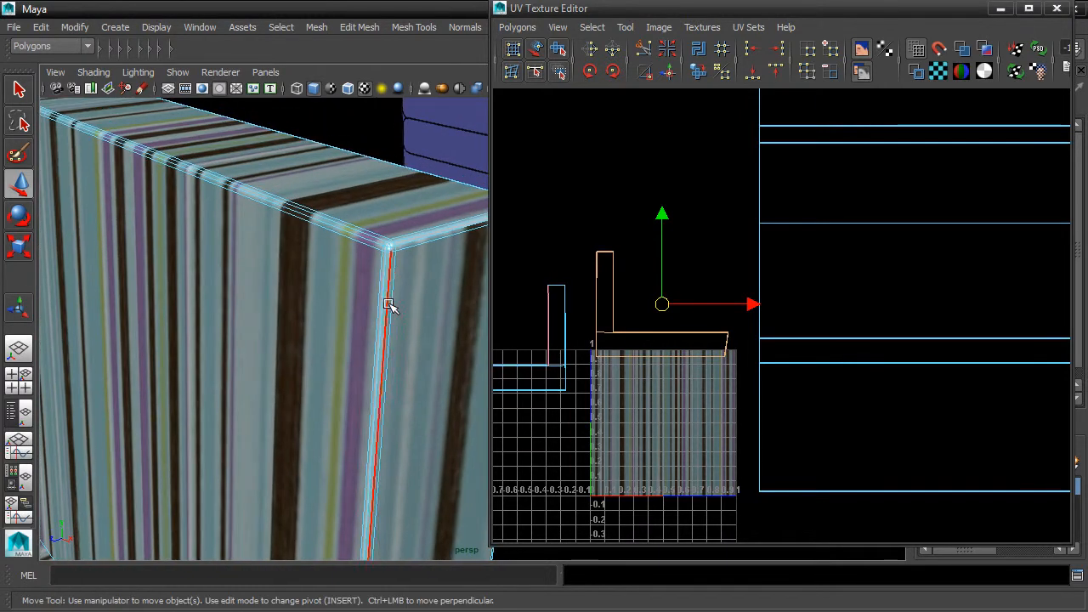
click(388, 306)
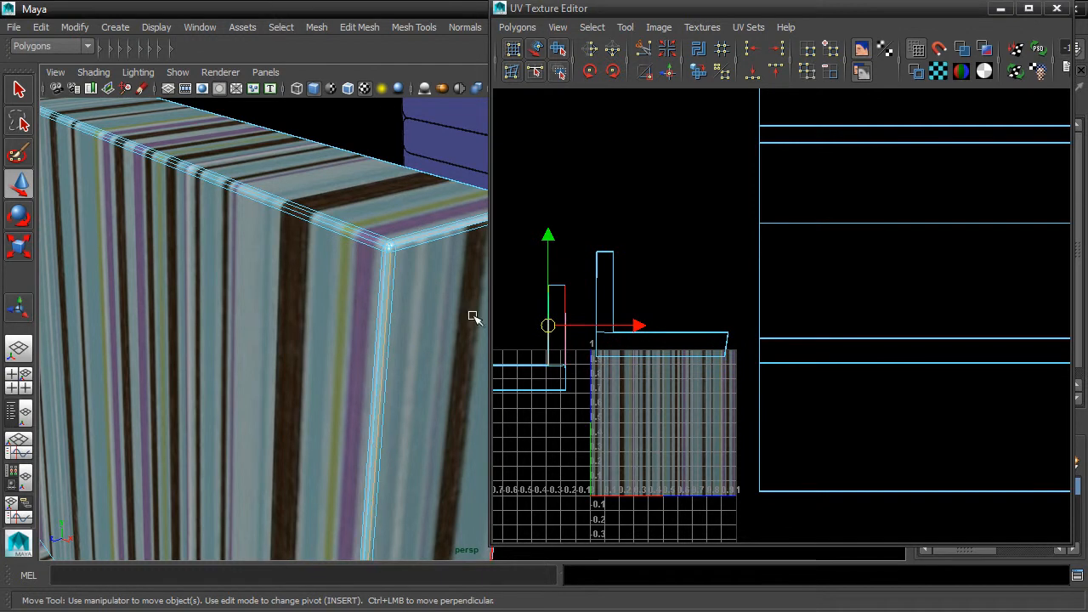
click(381, 316)
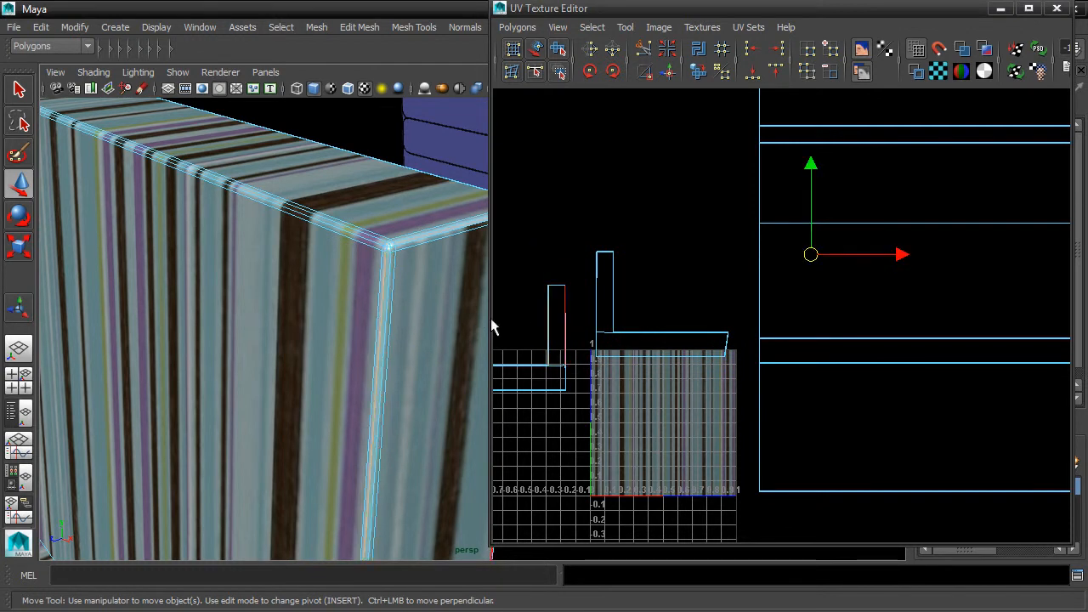
scroll(680, 280, down, 4)
scroll(595, 334, up, 1)
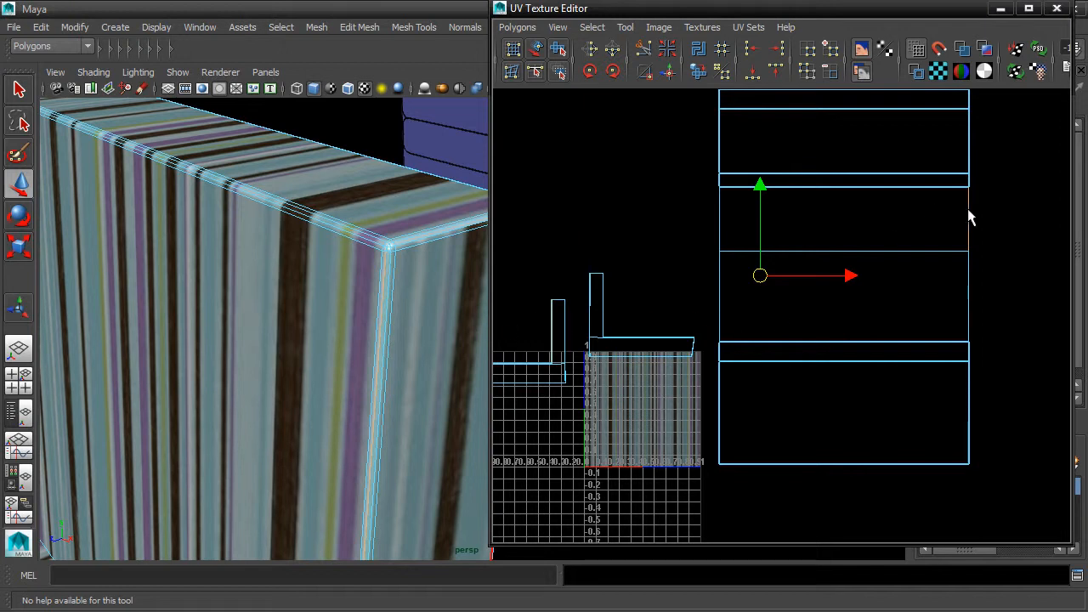
alt+middle_drag(585, 249, 510, 304)
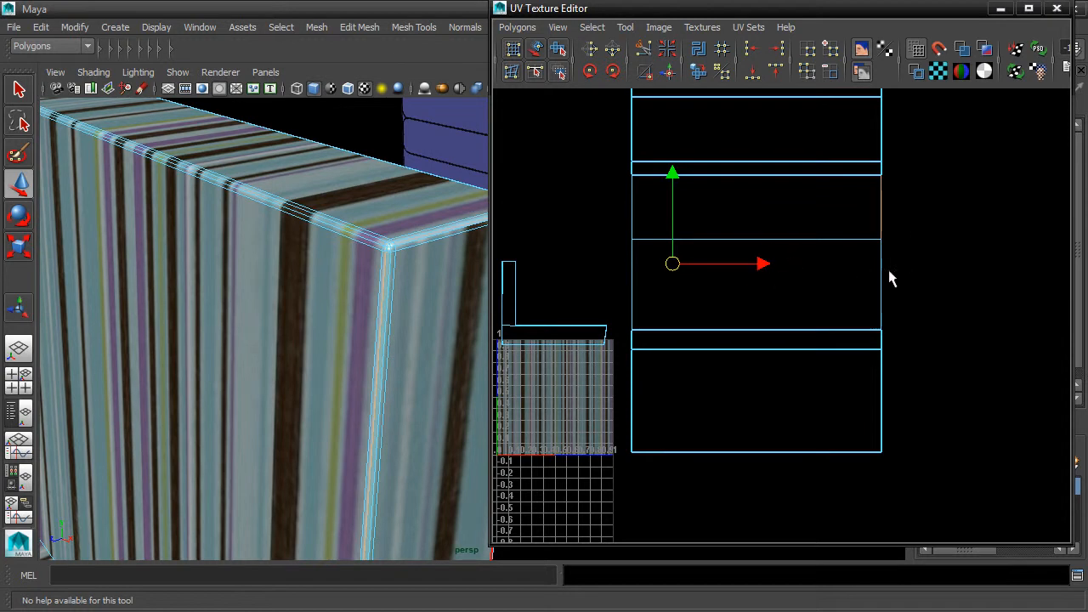
alt+middle_drag(757, 286, 799, 251)
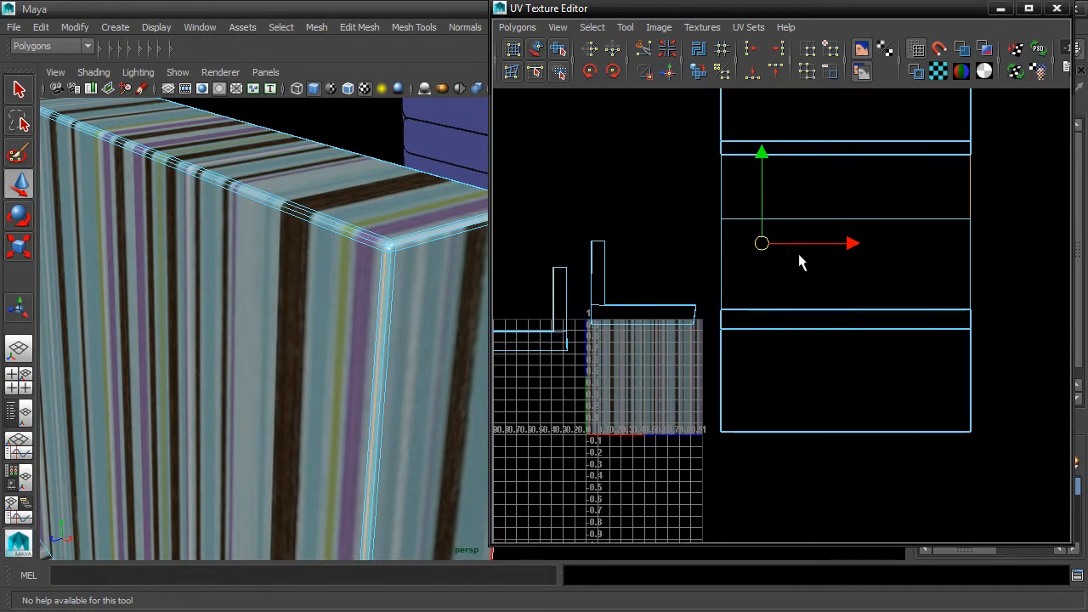
click(669, 75)
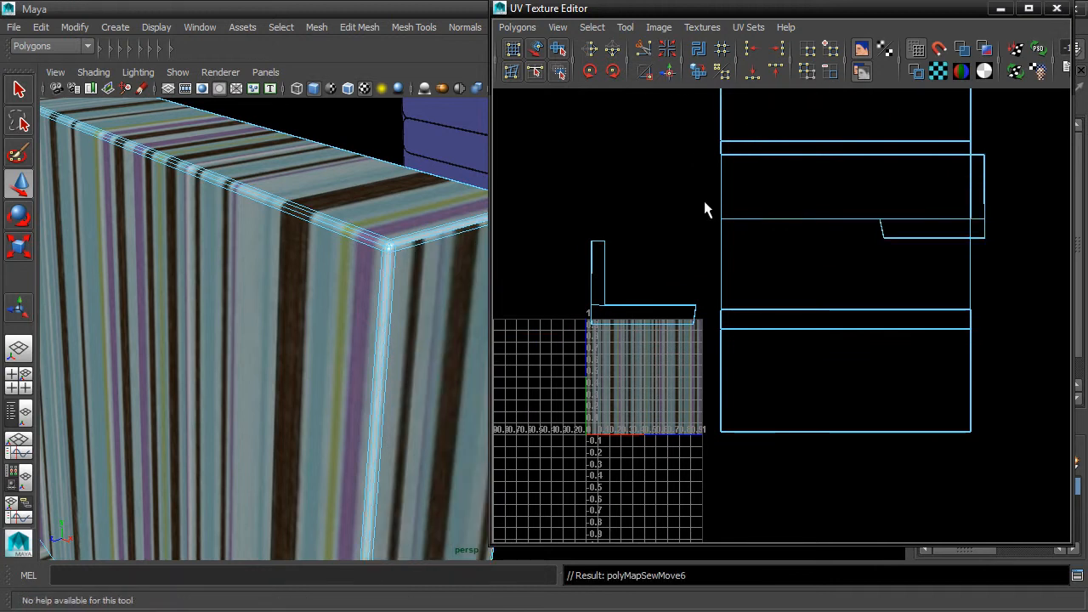
Move and sew the opposite side-panel shell onto the large shell along the backrest's other vertical front edge
alt+drag(439, 240, 435, 175)
alt+right_drag(434, 175, 442, 184)
alt+middle_drag(442, 185, 491, 243)
alt+right_drag(345, 242, 366, 242)
alt+drag(342, 233, 372, 263)
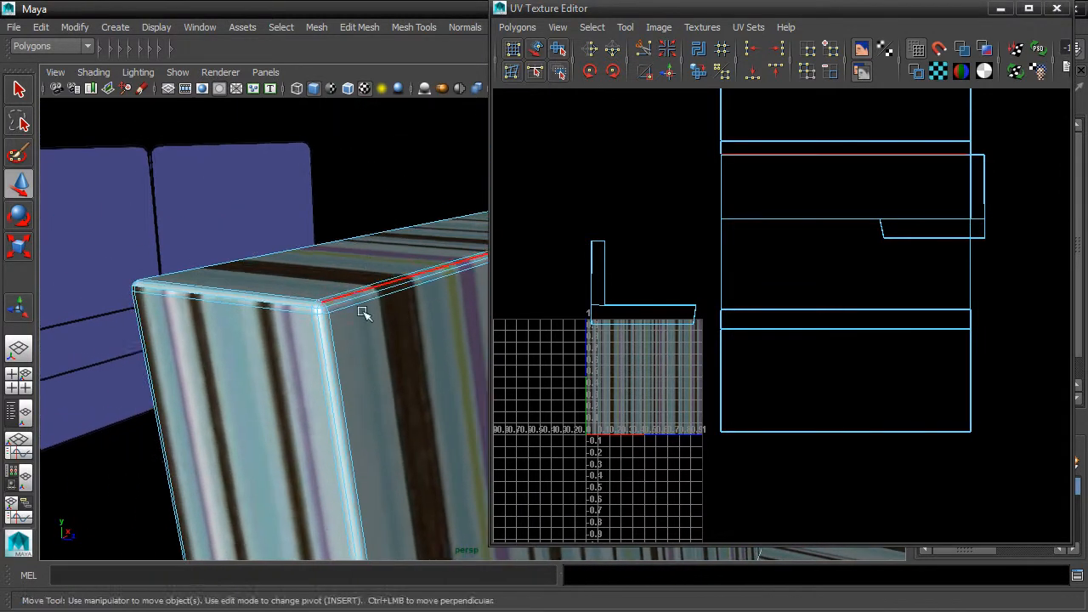
alt+right_drag(373, 298, 376, 313)
click(298, 348)
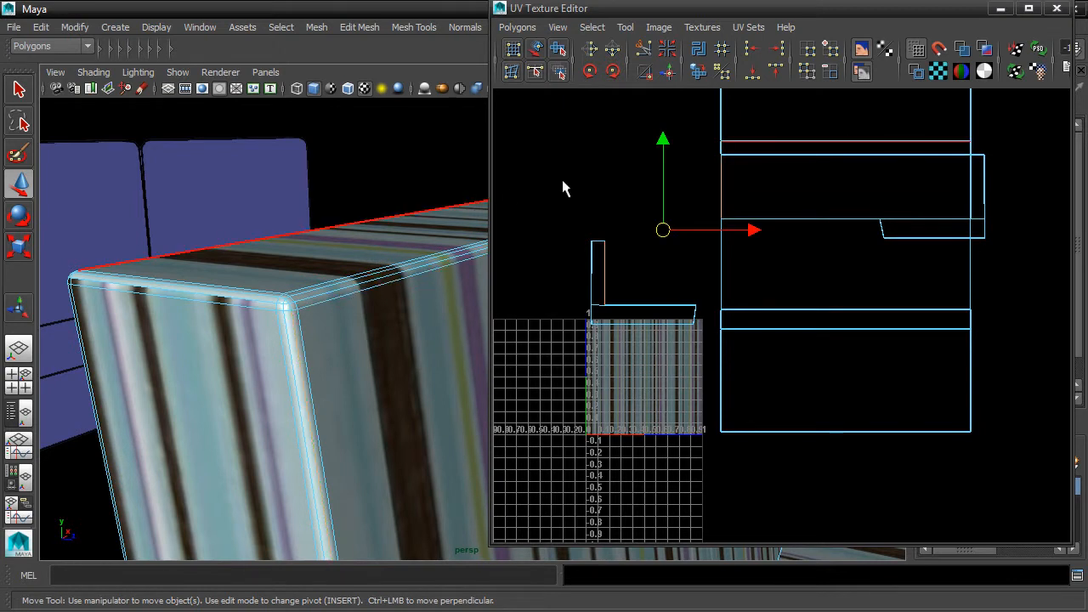
click(668, 73)
alt+middle_drag(593, 220, 612, 203)
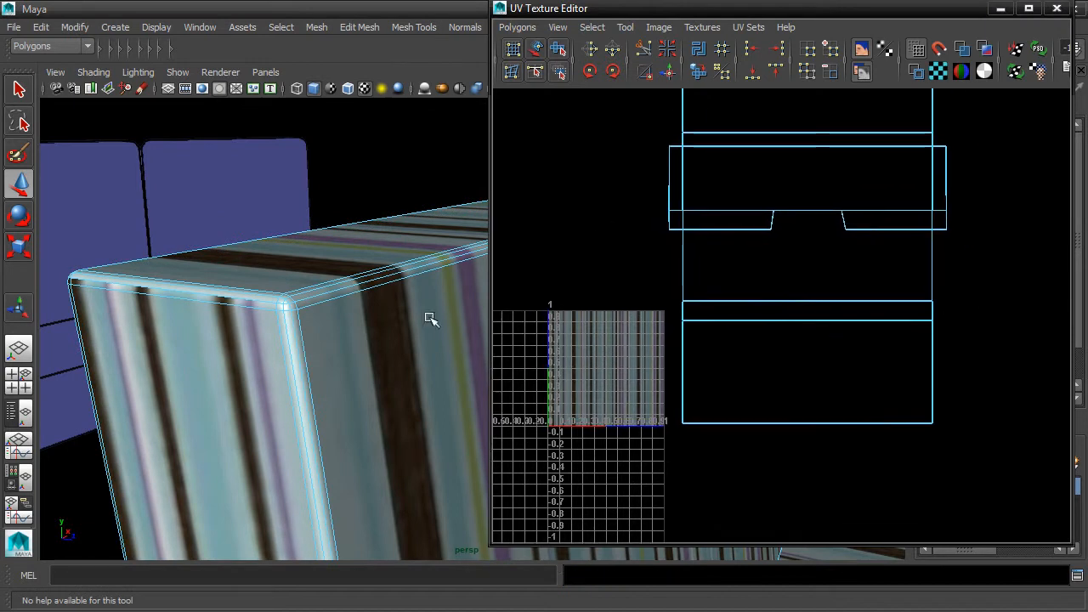
Examine the stripe continuity across the sewn backrest corner and over the whole sofa frame
alt+drag(417, 337, 407, 334)
alt+middle_drag(374, 415, 360, 401)
alt+drag(359, 401, 352, 369)
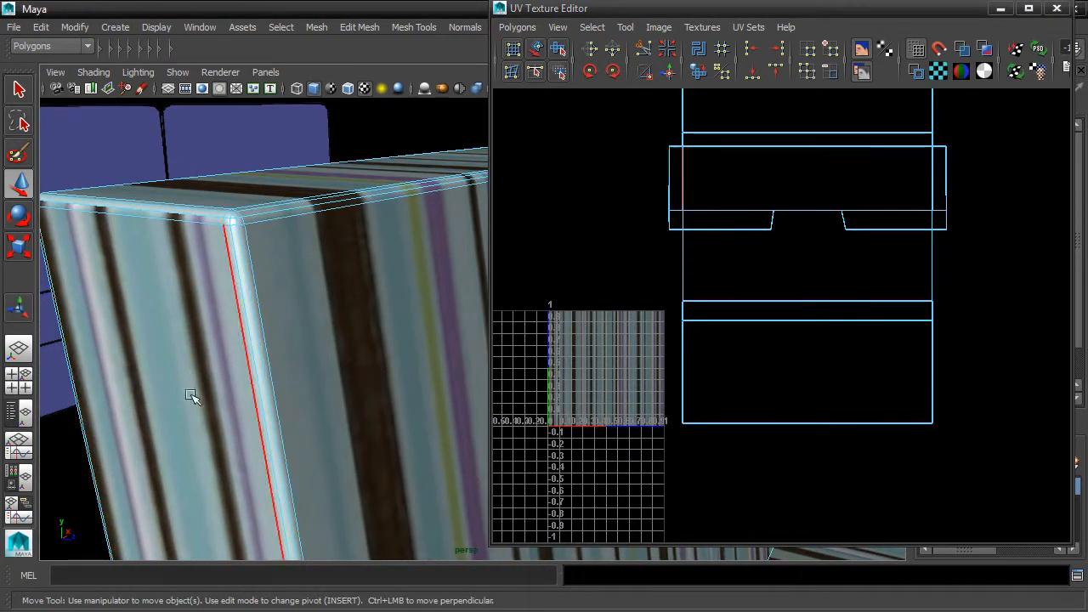
alt+drag(296, 341, 306, 315)
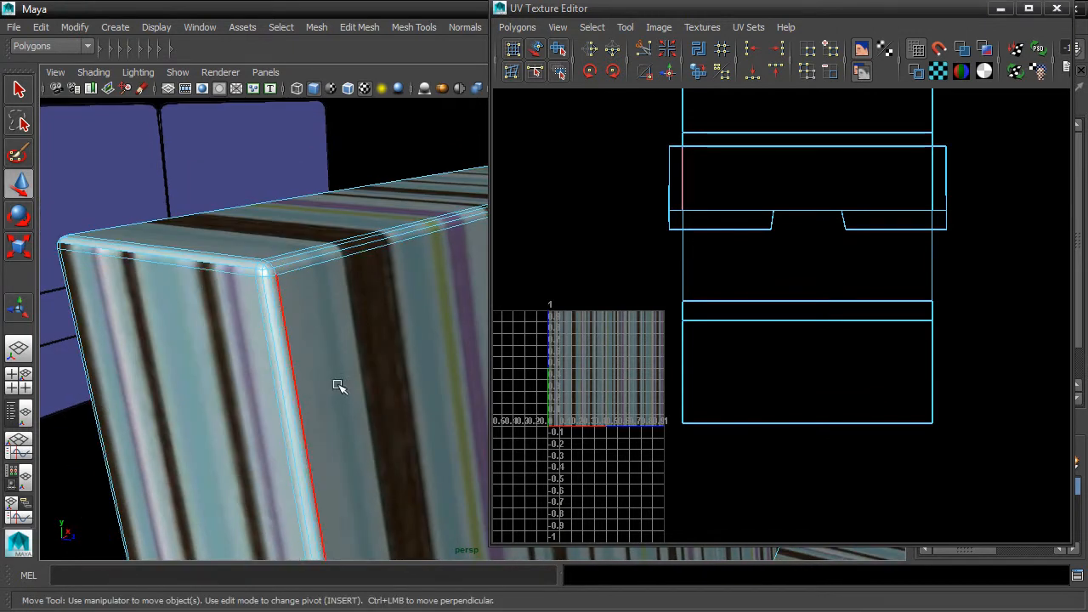
scroll(294, 383, down, 6)
alt+middle_drag(377, 381, 276, 337)
alt+drag(277, 336, 369, 345)
alt+middle_drag(369, 346, 347, 355)
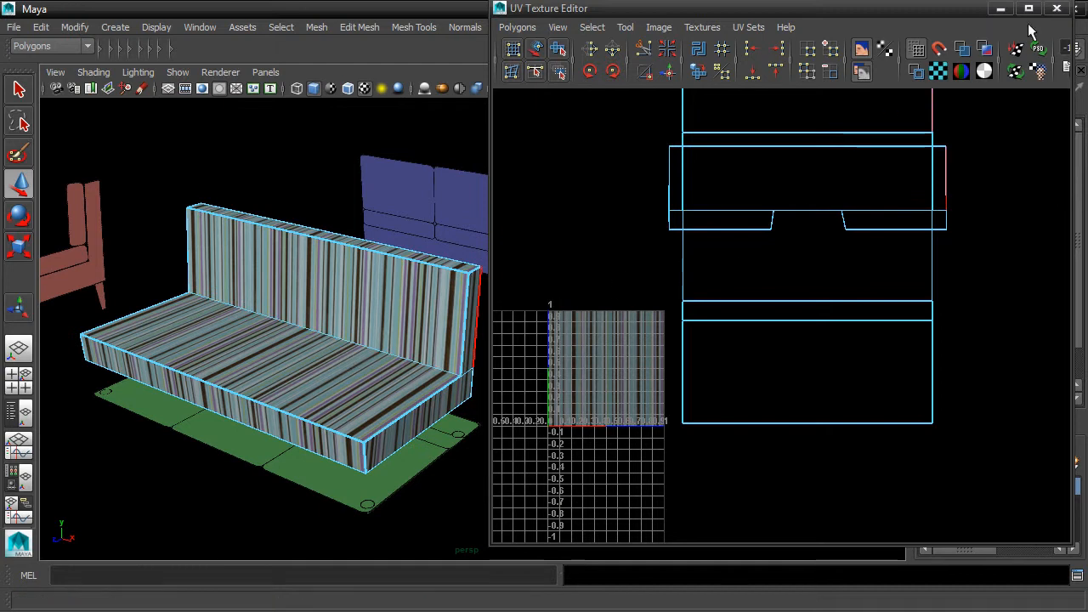
Close the UV Texture Editor, then return the sofa frame to object mode and deselect it
click(1063, 9)
right_drag(432, 208, 476, 183)
click(418, 274)
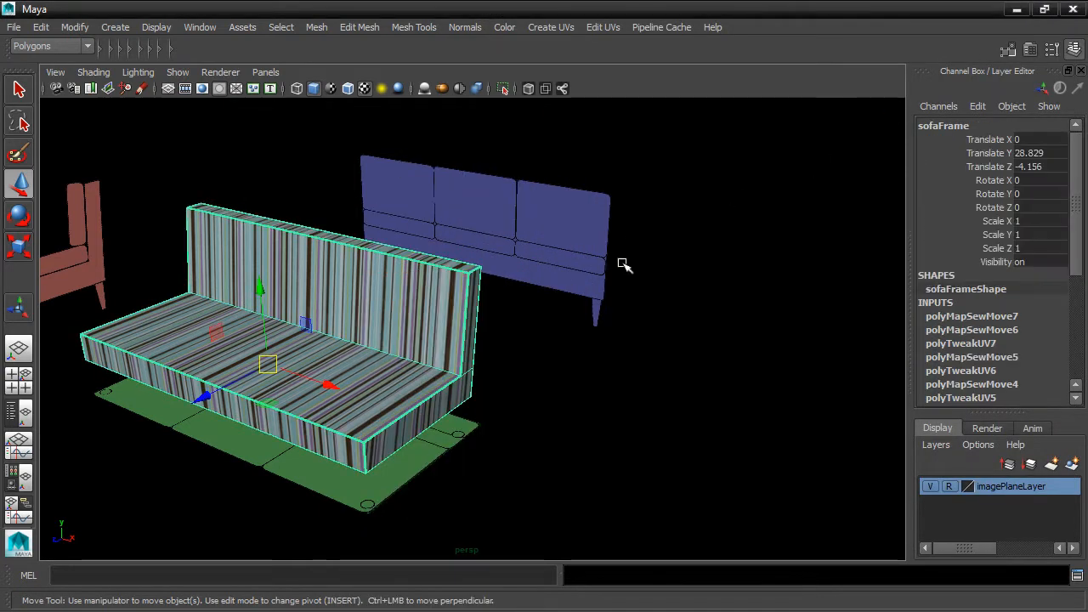
click(623, 266)
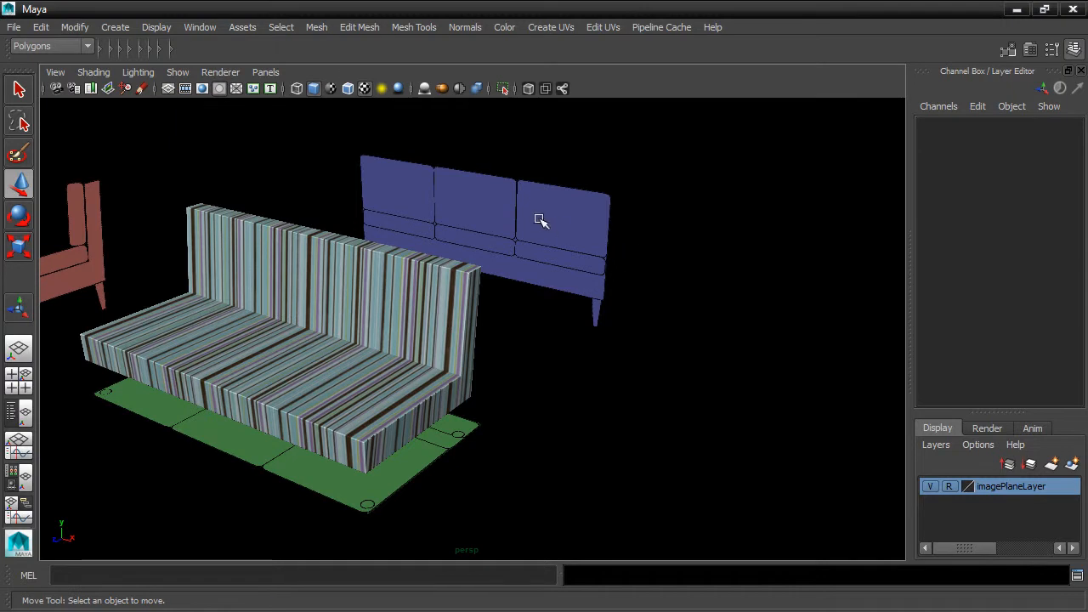
alt+middle_drag(473, 218, 516, 216)
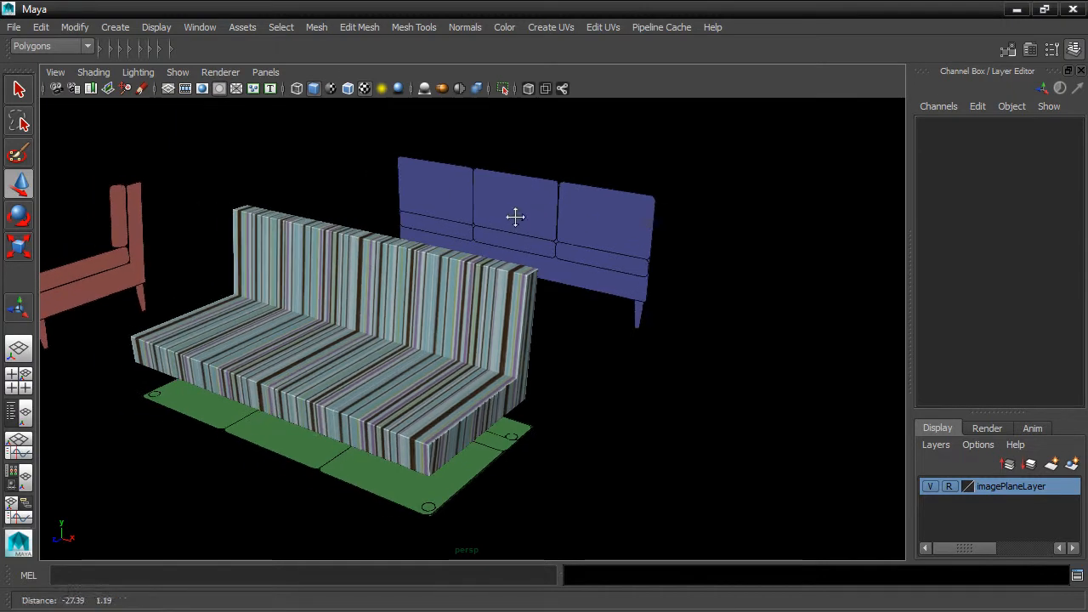
Save the current scene under its existing file name
click(12, 28)
click(43, 86)
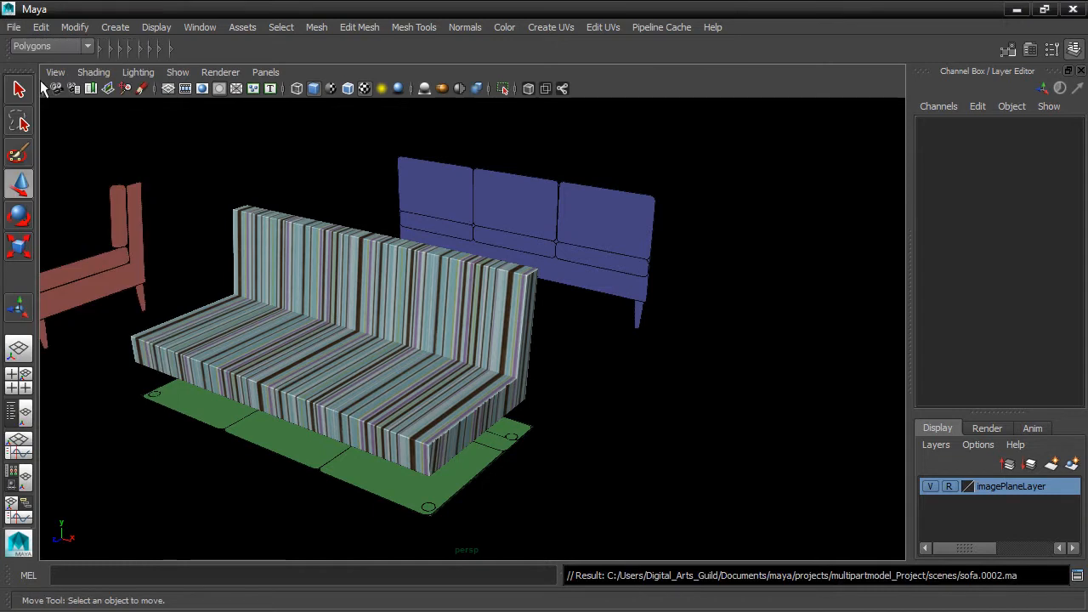
Delete the construction history of sofaFrame and save the scene as the next increment, sofa.0003.ma
click(235, 225)
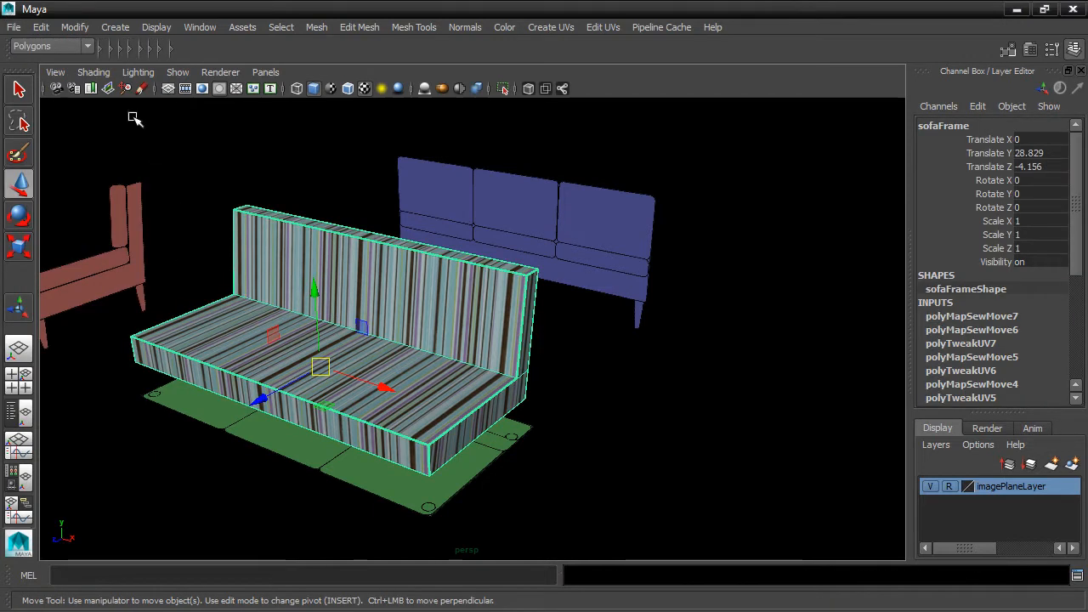
click(39, 28)
mouse_move(82, 204)
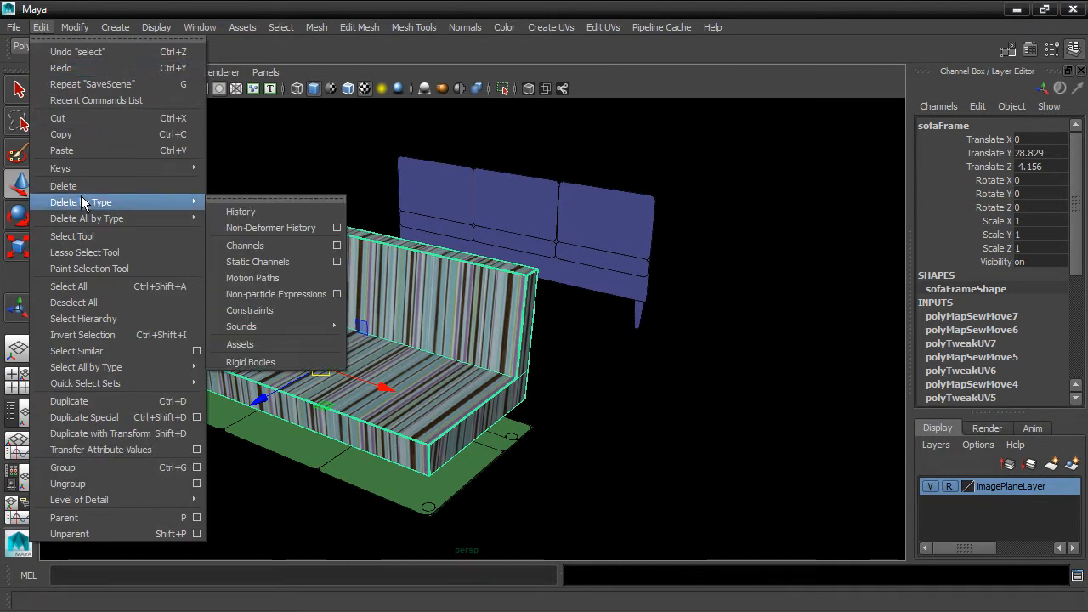
click(227, 210)
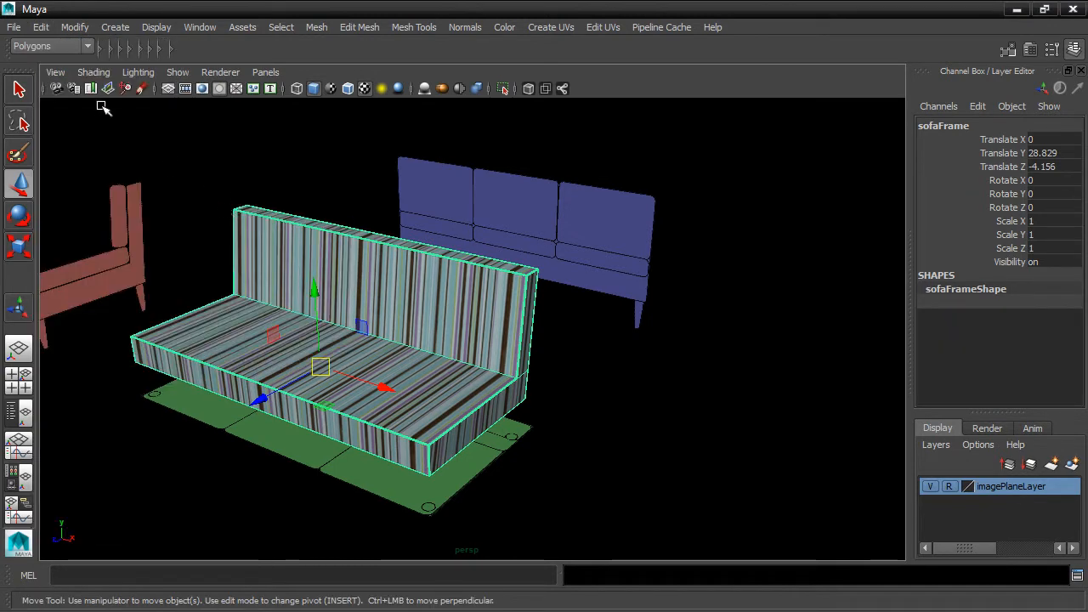
click(14, 28)
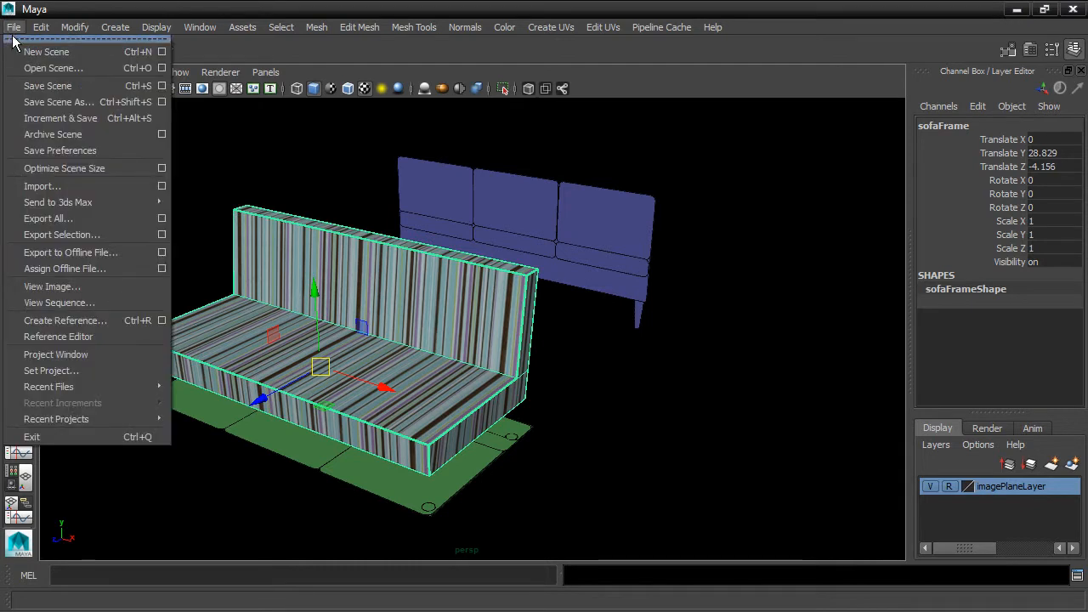
click(50, 118)
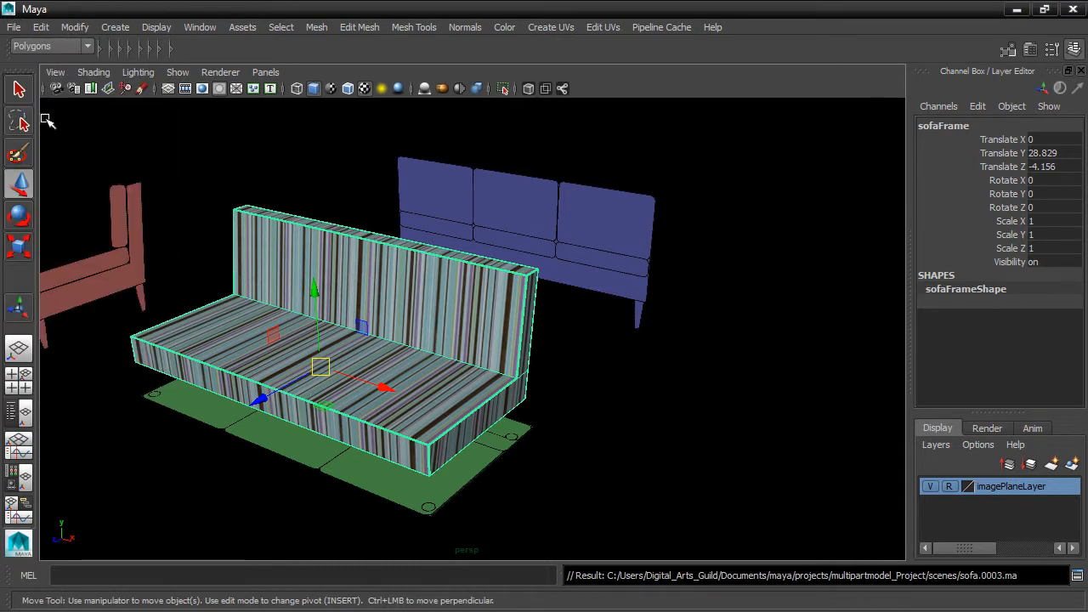